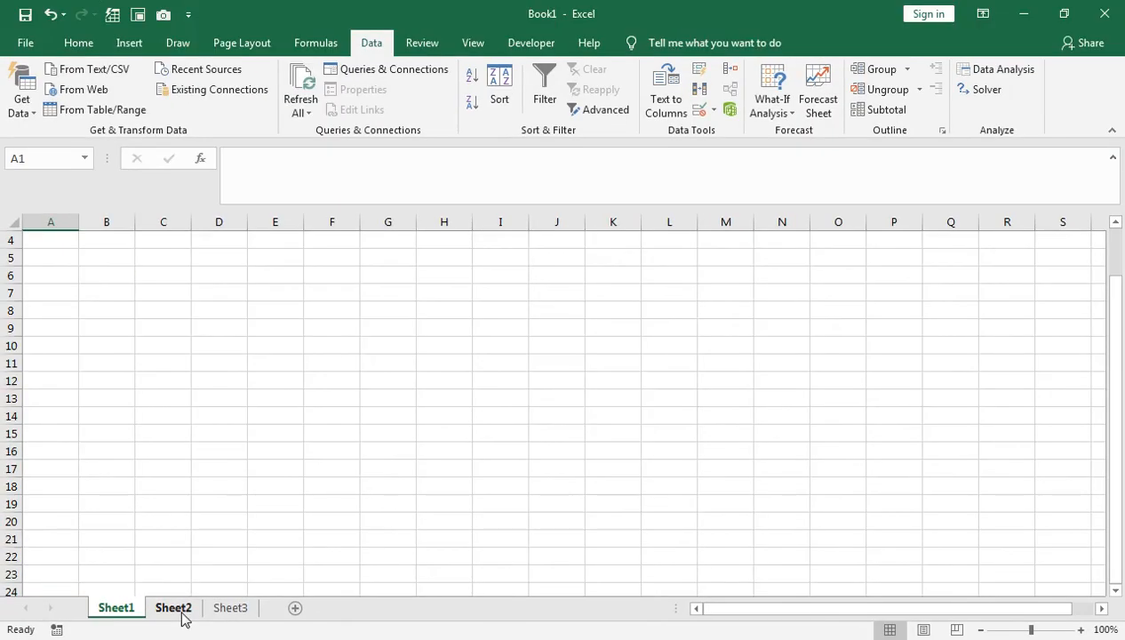
- Compare the product tables on Sheet2 and Sheet3, looking at their columns and the fields they share
left_click(363, 586)
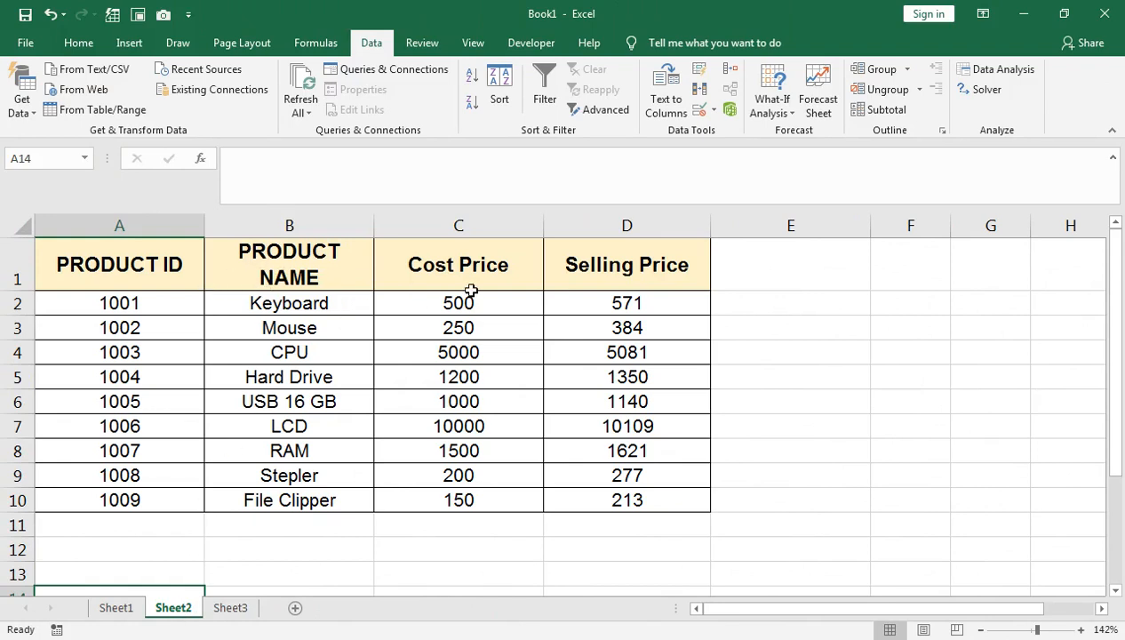
left_click(230, 606)
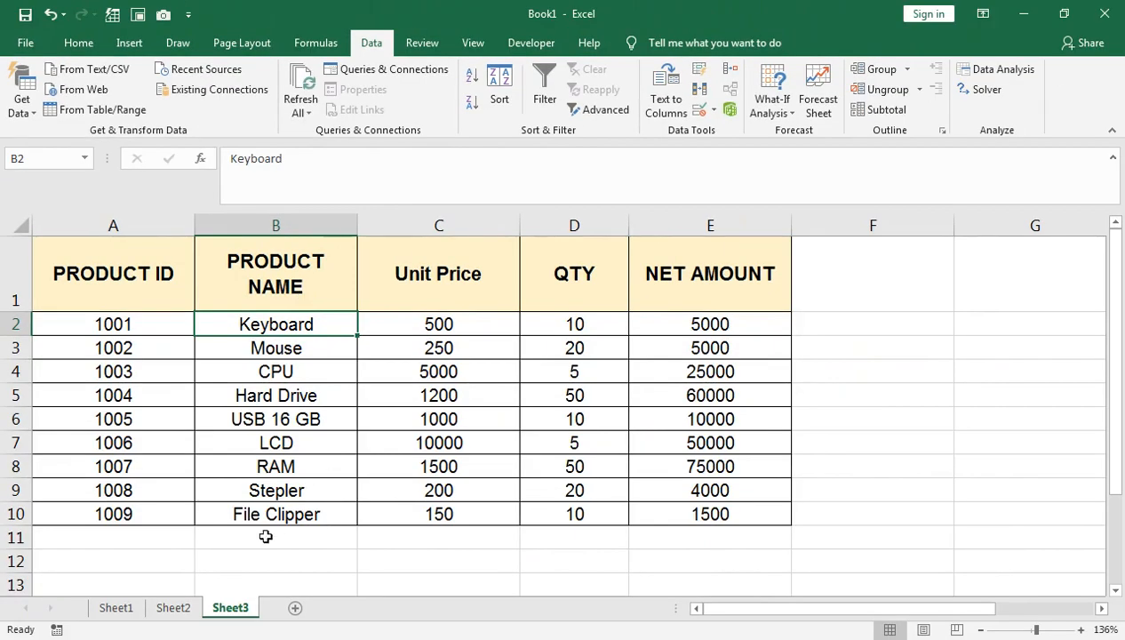
left_click(191, 607)
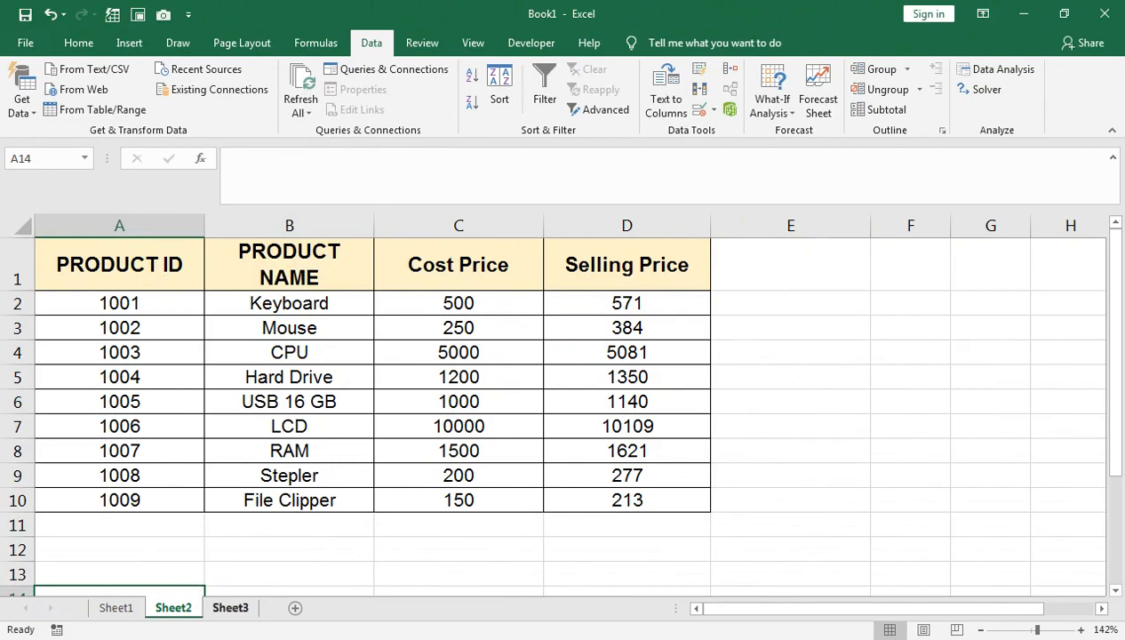
left_click(226, 607)
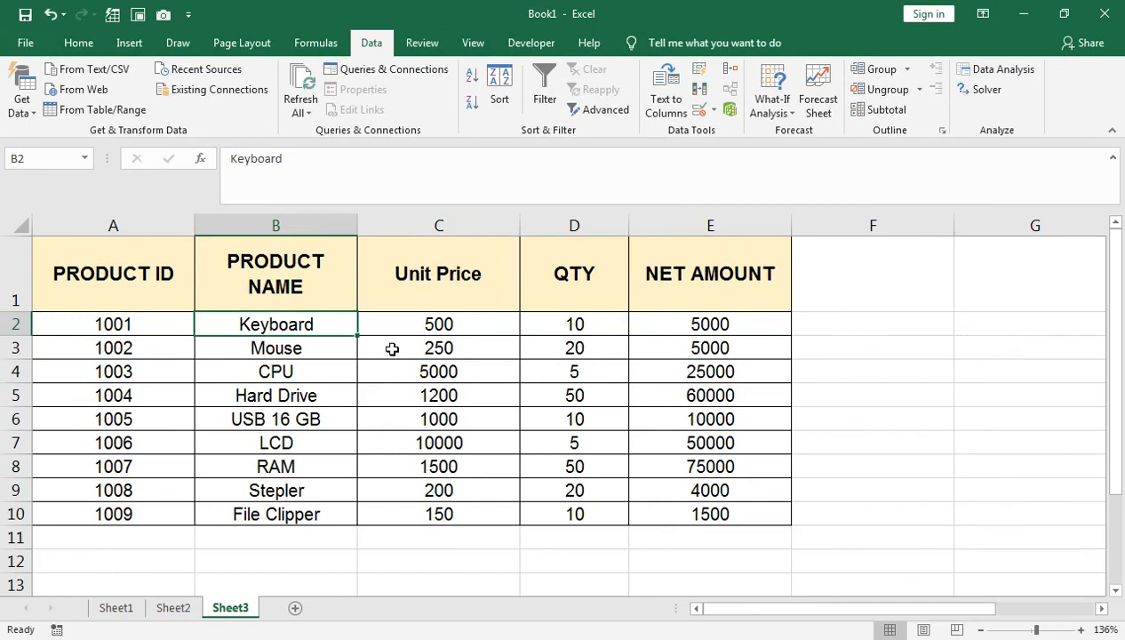
- Format the product data in A1:D10 on Sheet2 as a table with headers, using a green banded Medium table style
left_click(189, 597)
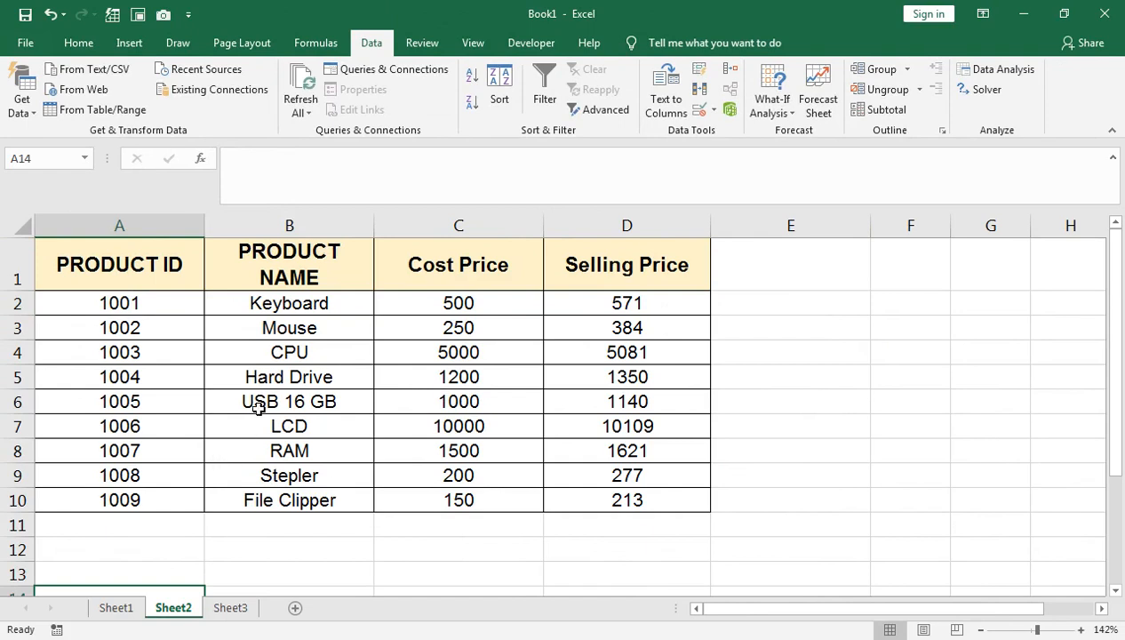
left_click_drag(192, 259, 568, 489)
left_click(79, 43)
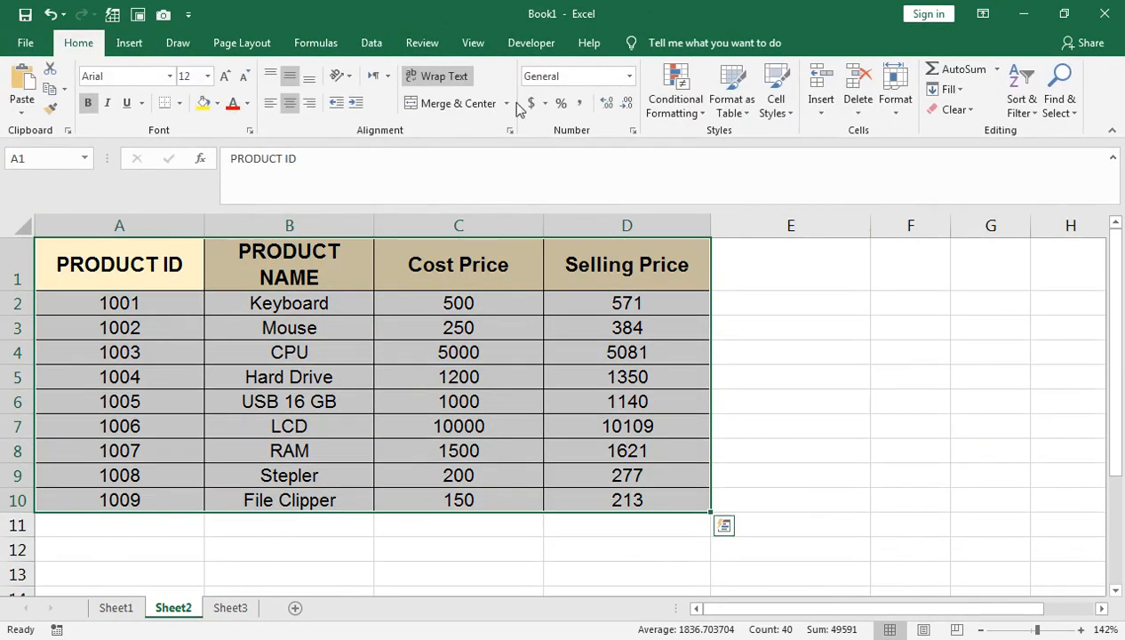
left_click(727, 105)
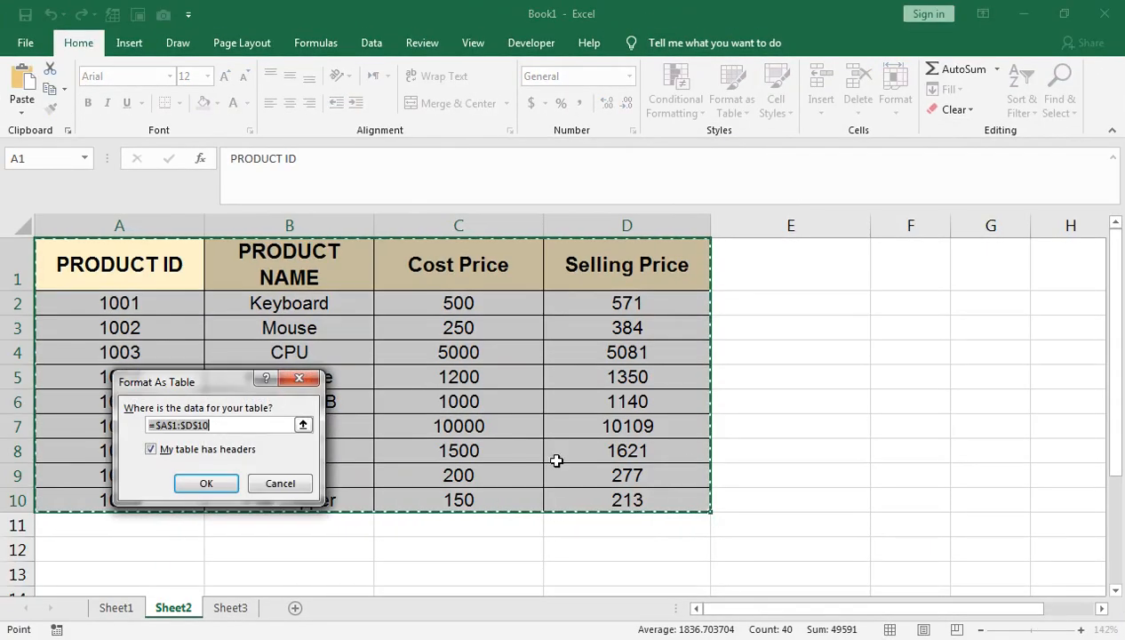
left_click(234, 480)
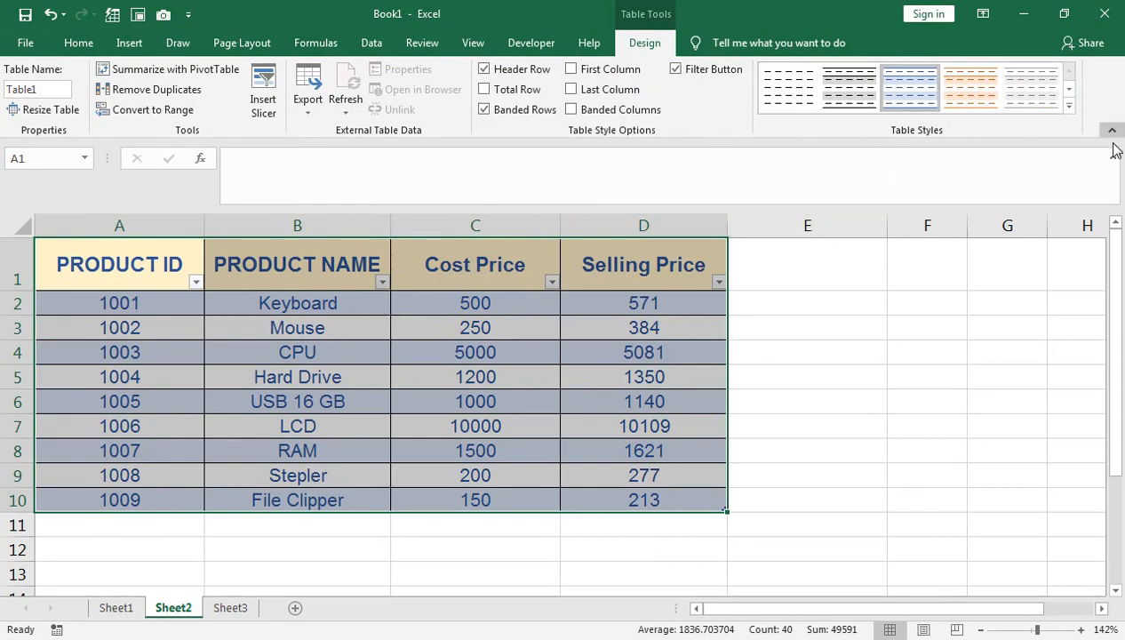
left_click(1067, 105)
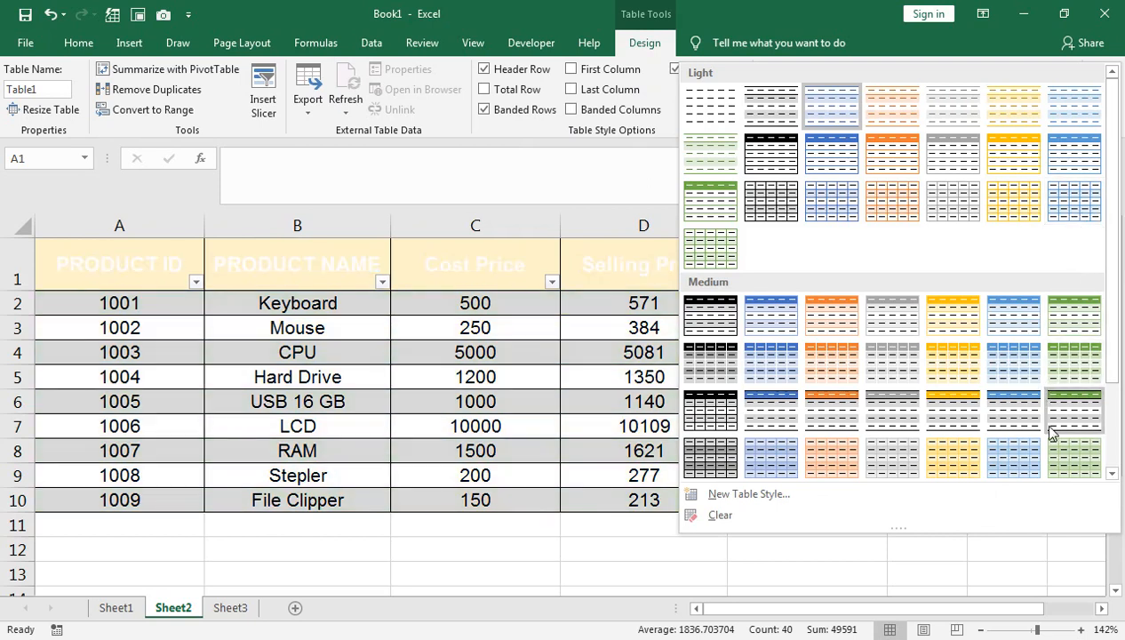
left_click(1059, 447)
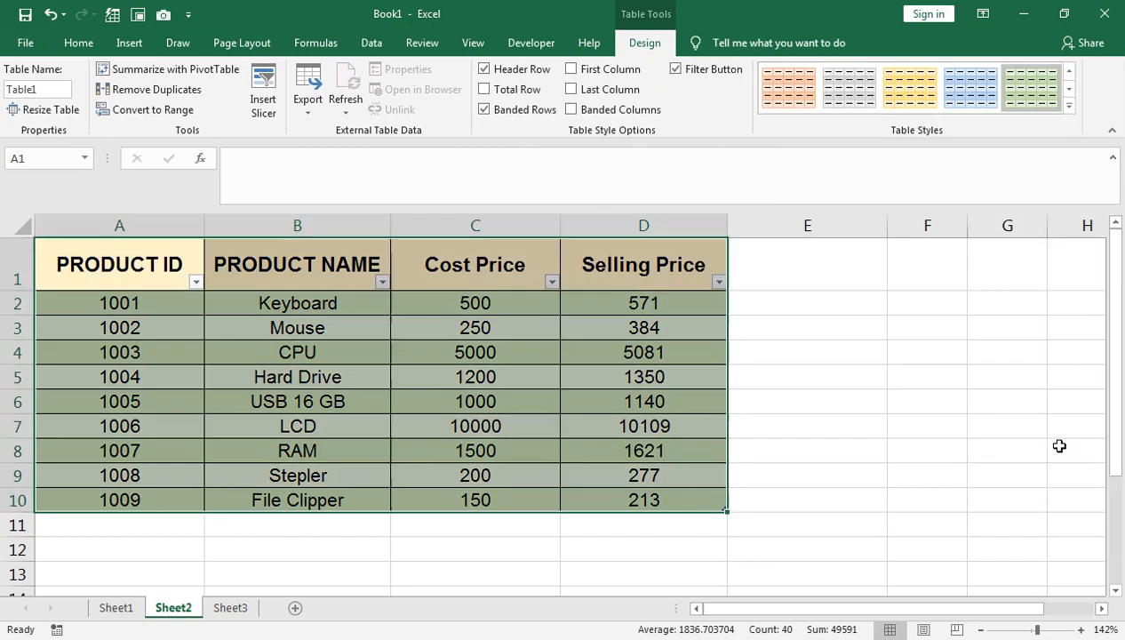
left_click(426, 441)
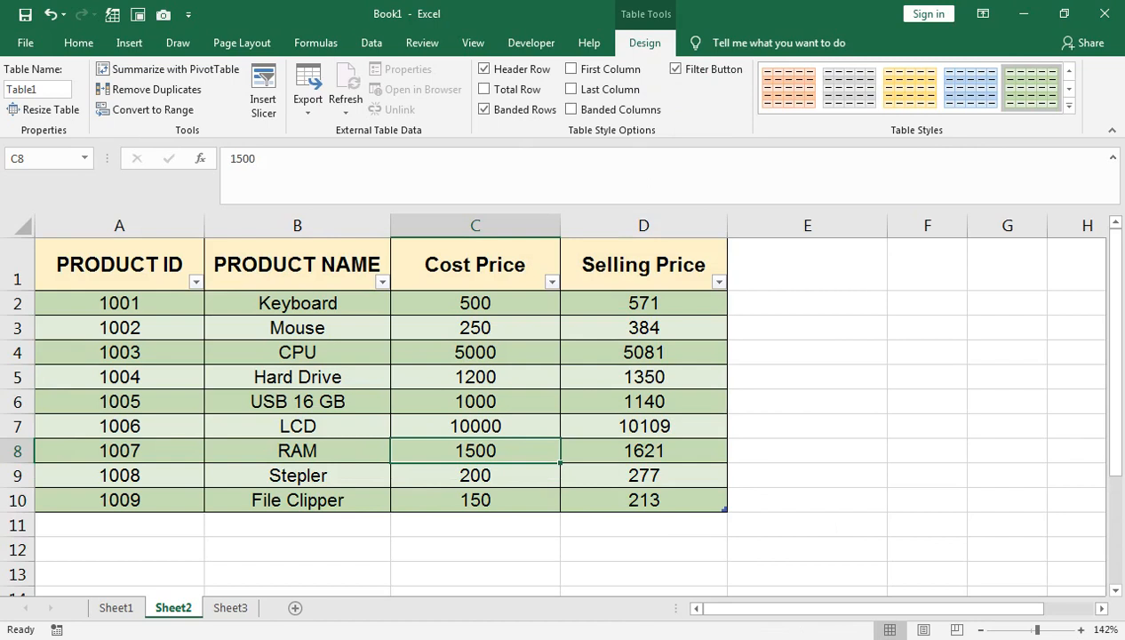
- Format the product data in A1:E10 on Sheet3 as a table in a green banded Medium style
left_click(233, 613)
left_click_drag(164, 296, 677, 515)
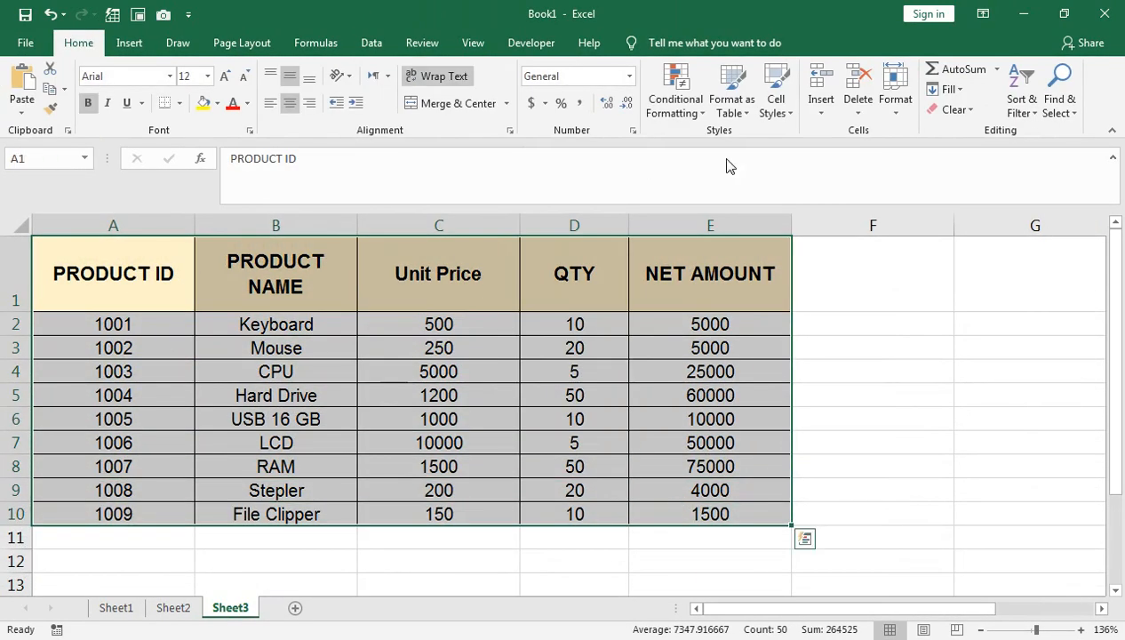
left_click(731, 98)
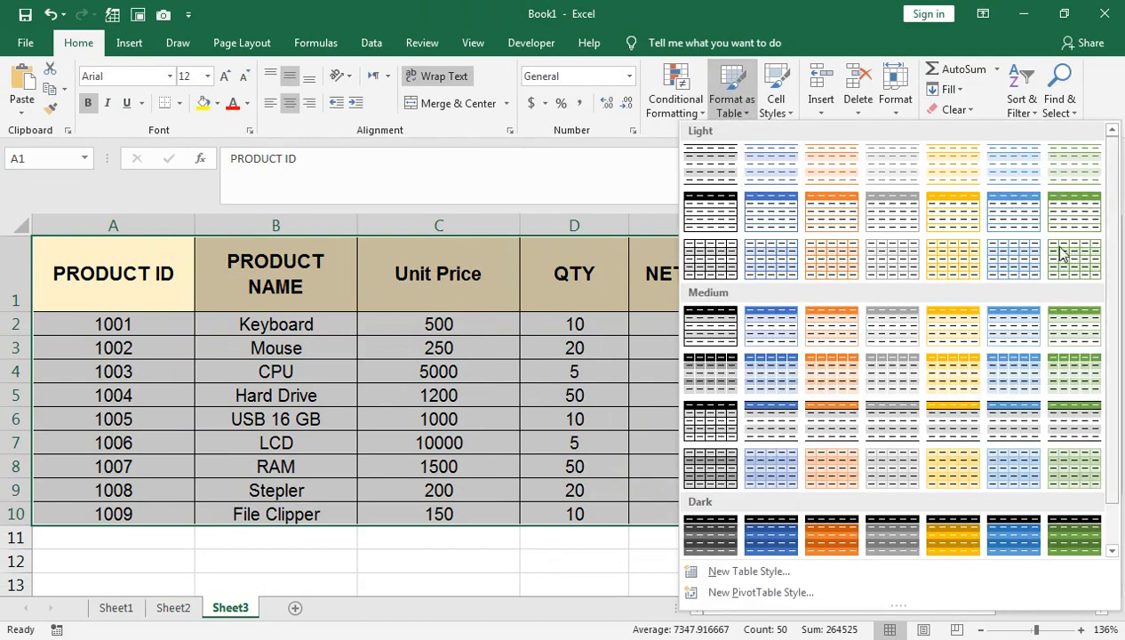
left_click(1069, 462)
left_click(207, 484)
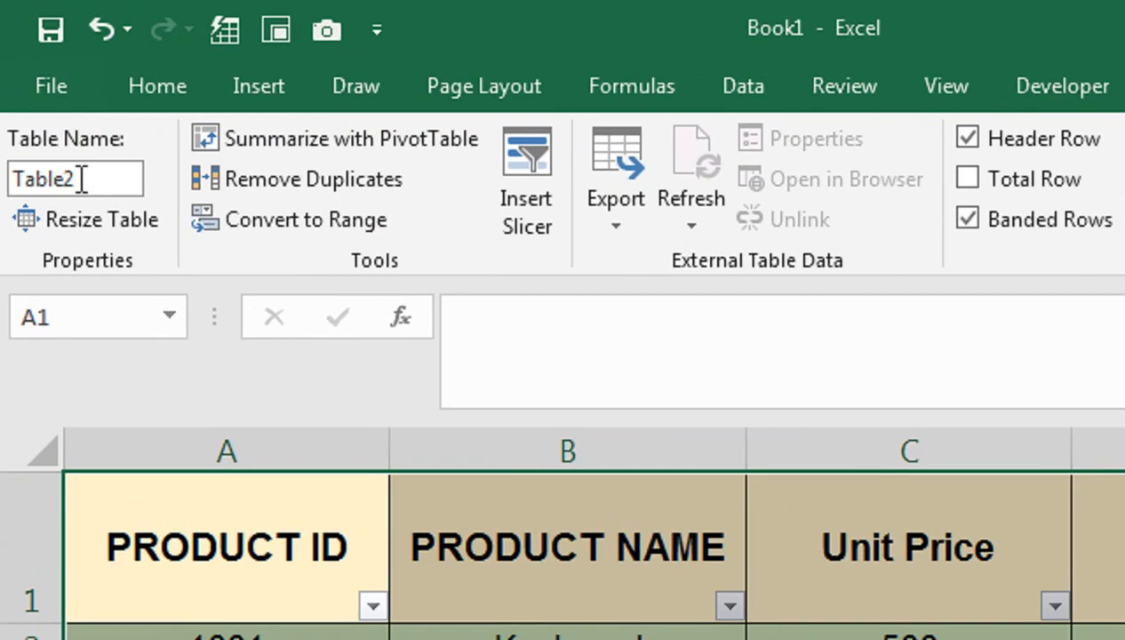
- Name the table on Sheet3 Data1
left_click(86, 178)
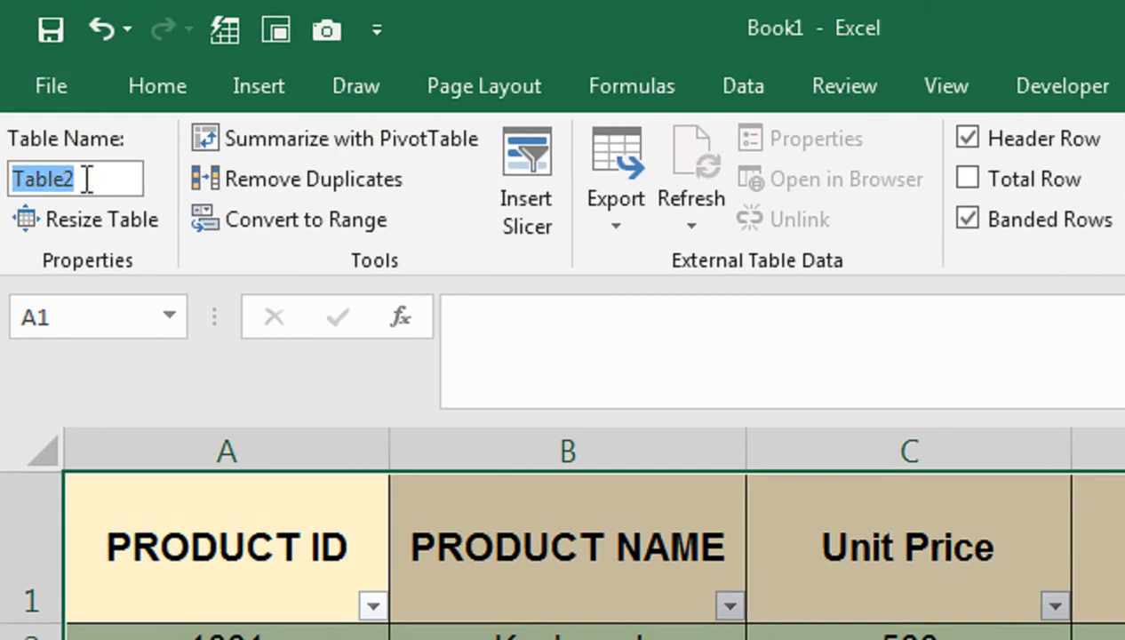
type("Data1")
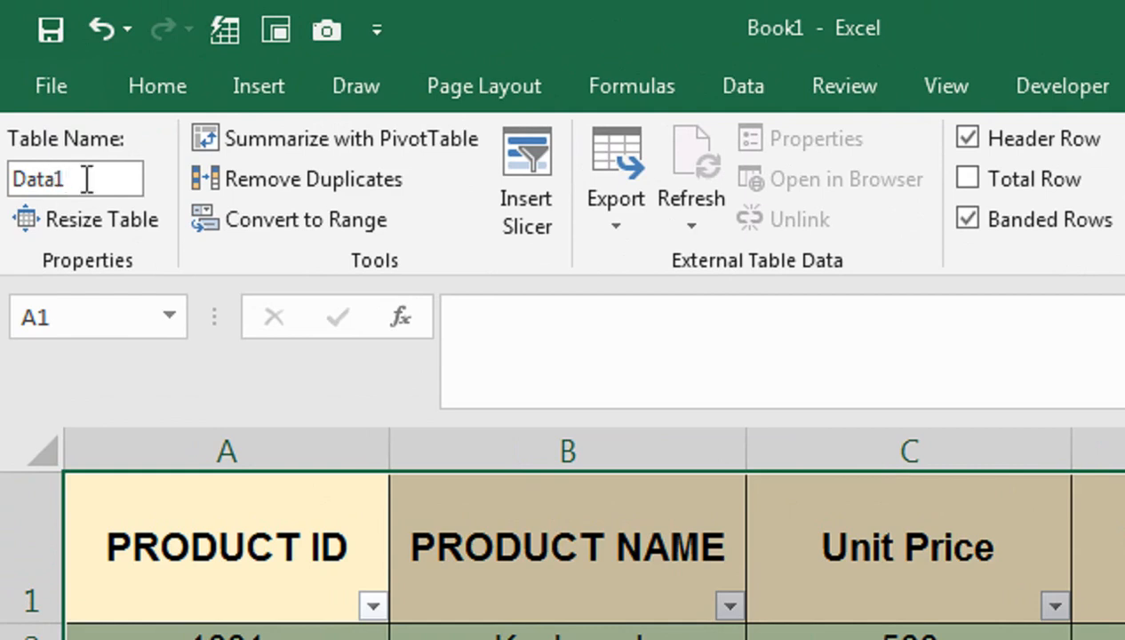
key("Return")
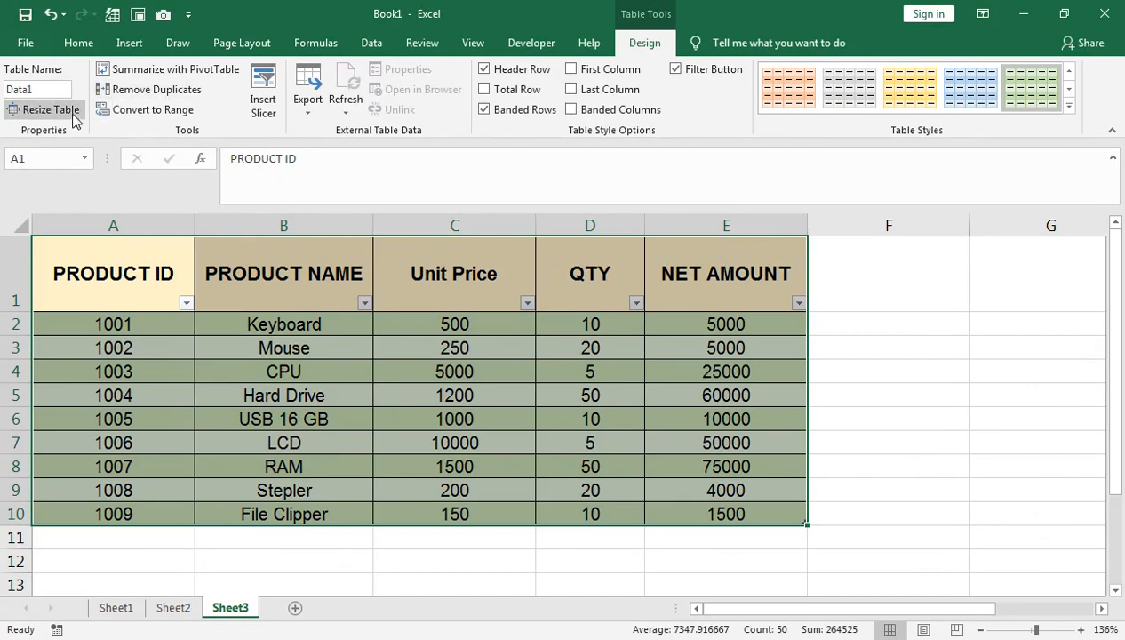
- Change the name of the table on Sheet3 to Data2
left_click(62, 92)
left_click(62, 93)
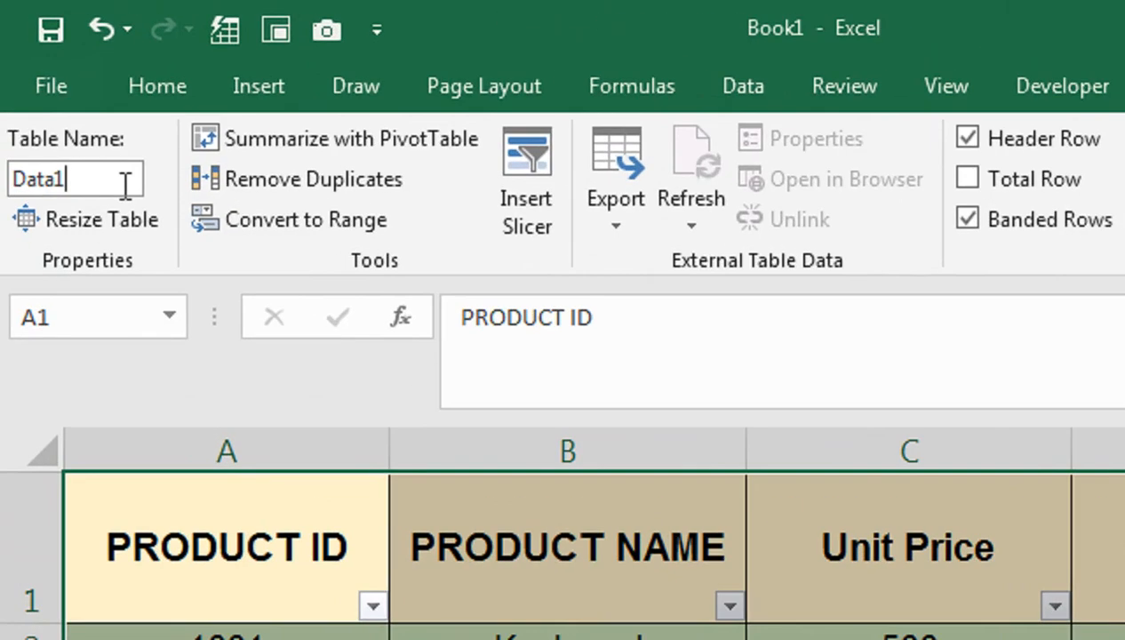
key("BackSpace")
type("2")
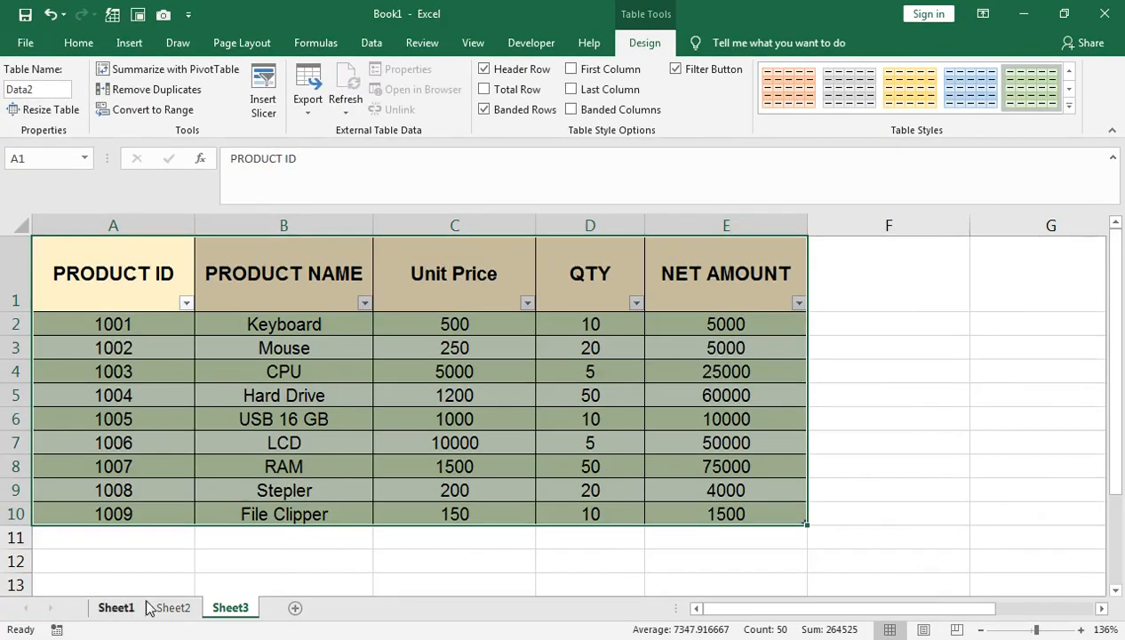
- Rename the price table on Sheet2 as DATA1
left_click(158, 607)
left_click_drag(101, 269, 572, 499)
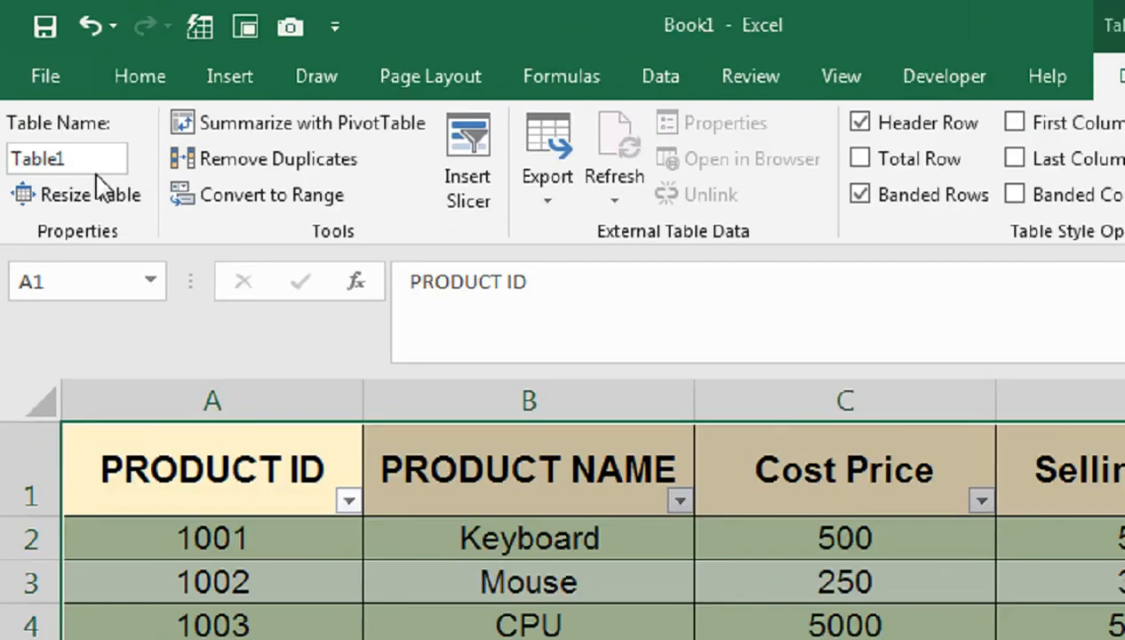
left_click(55, 91)
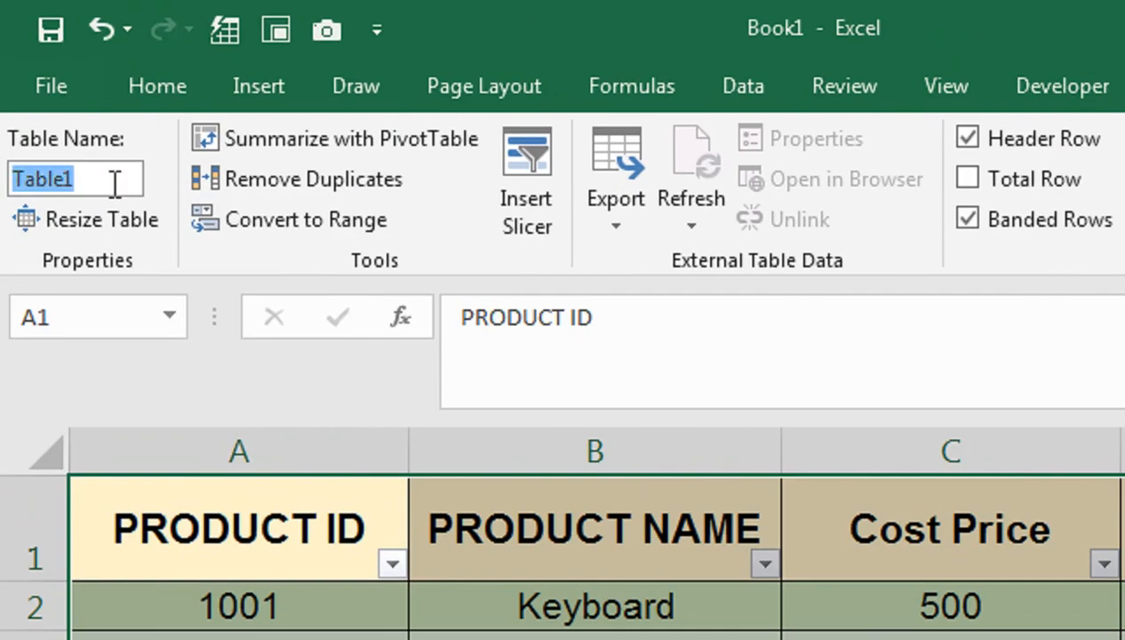
type("DATA1")
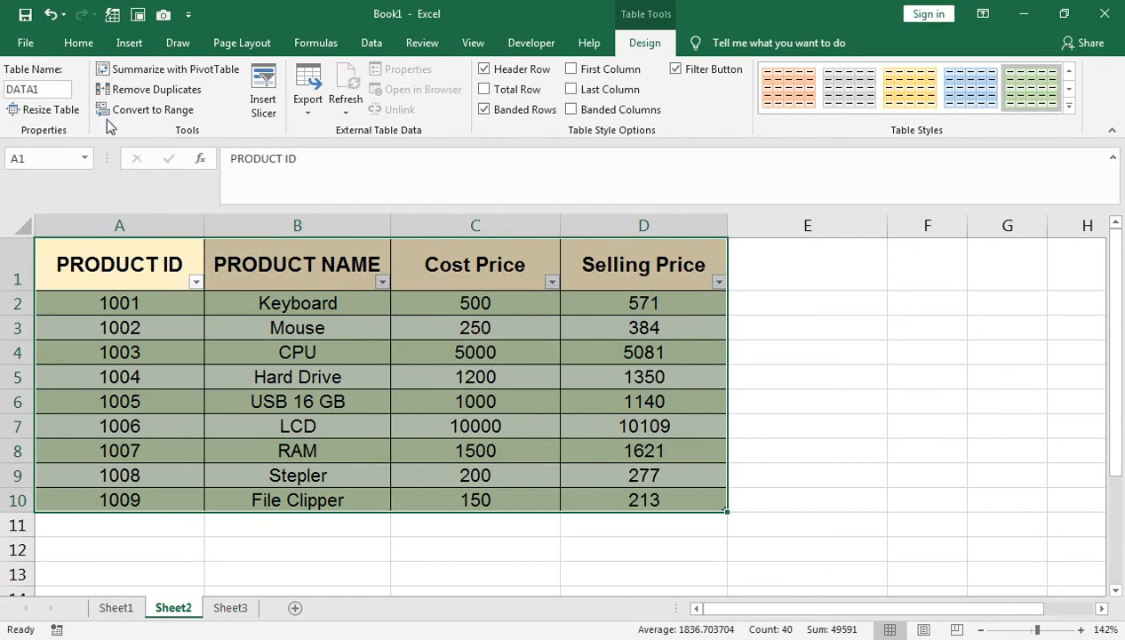
- Check the names assigned to the tables on Sheet2 and Sheet3
left_click(213, 608)
left_click(144, 322)
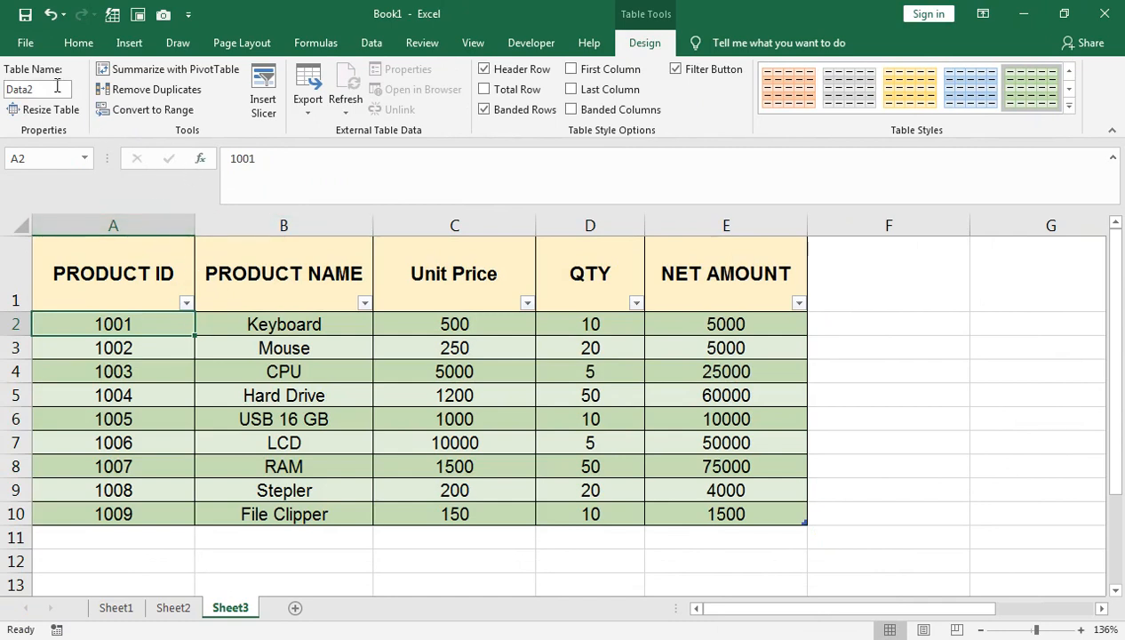
left_click(134, 608)
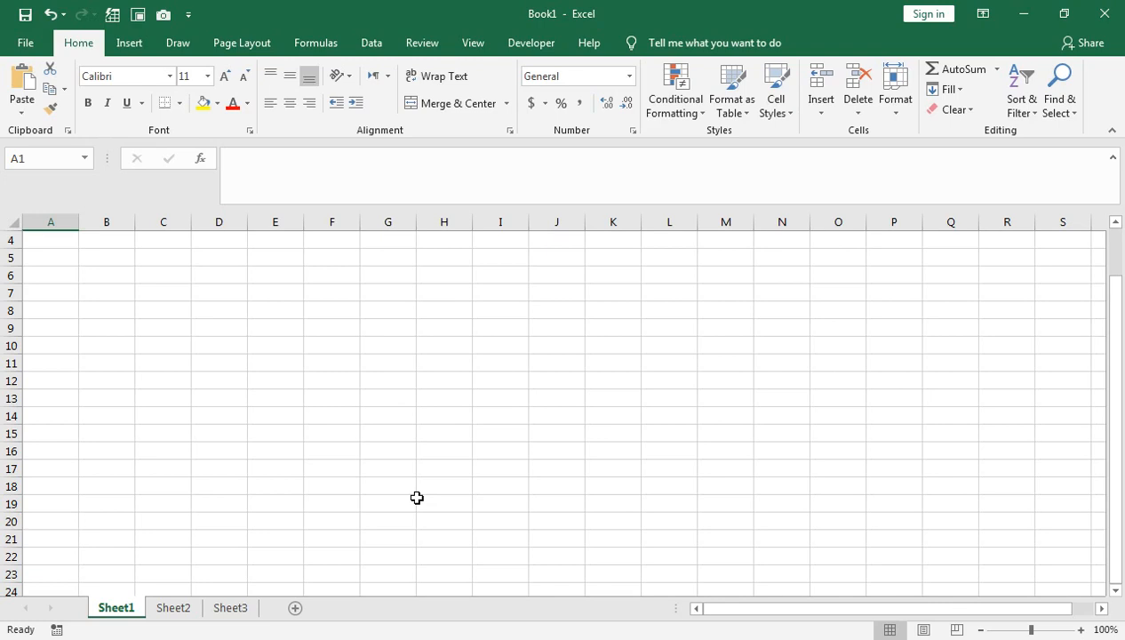
left_click(174, 608)
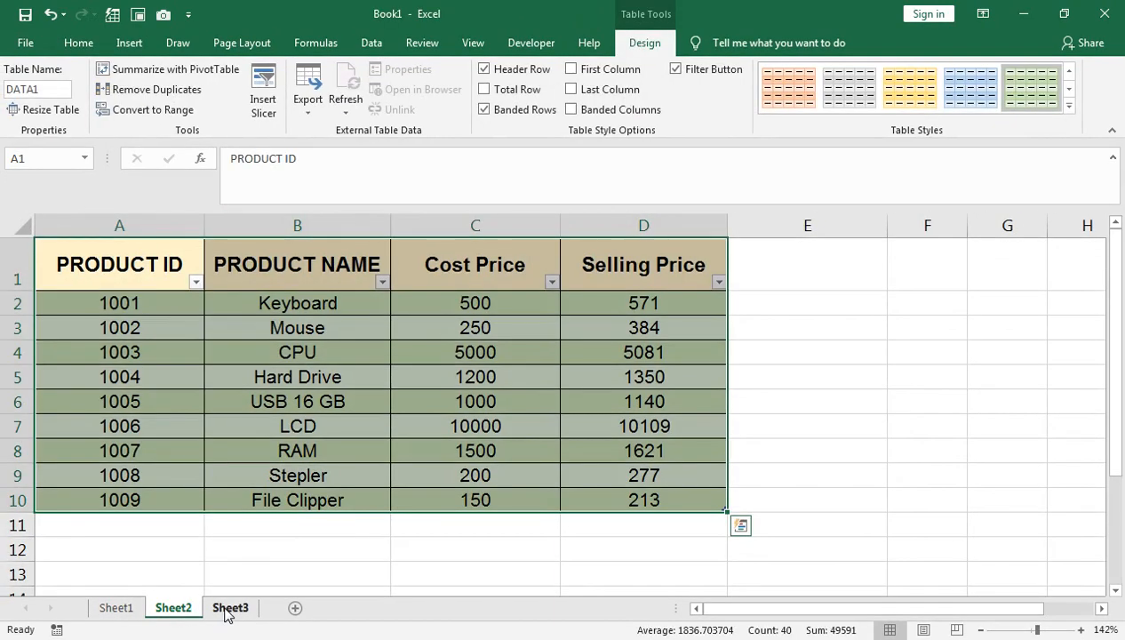
left_click(229, 609)
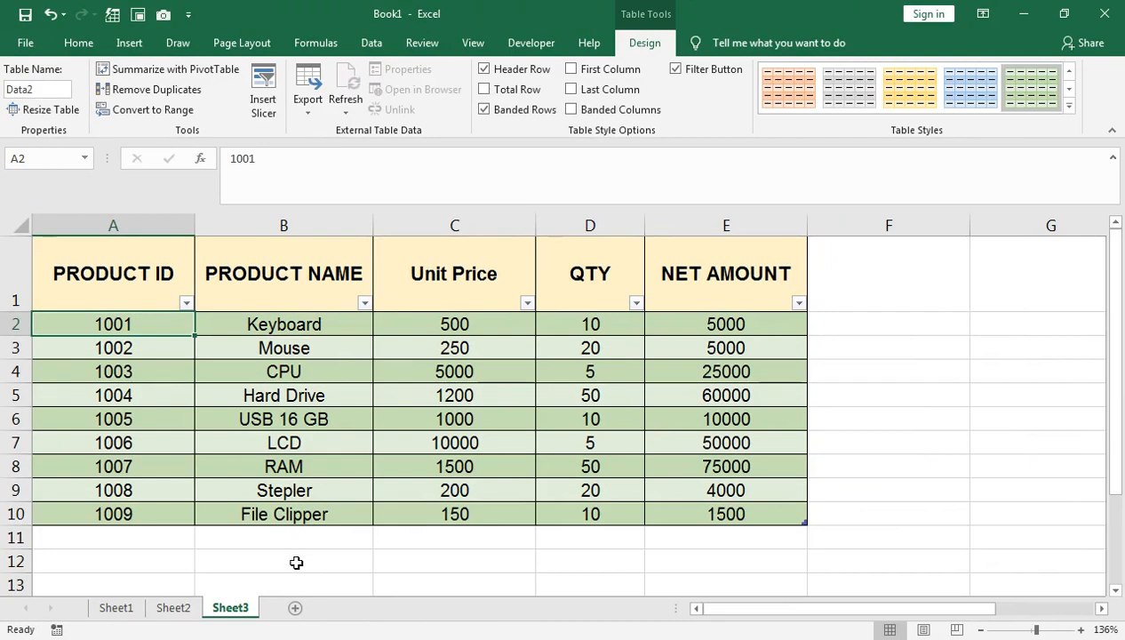
- Start a PivotTable at cell A1 of the existing Sheet1 and set its data to be added to the Data Model
left_click(118, 610)
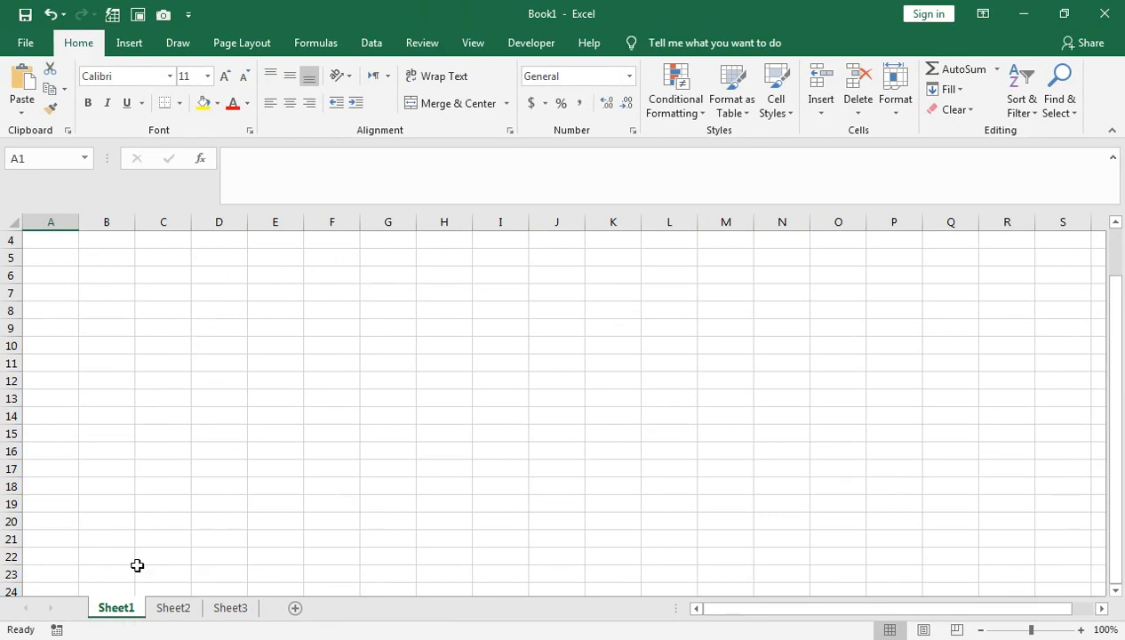
left_click(129, 47)
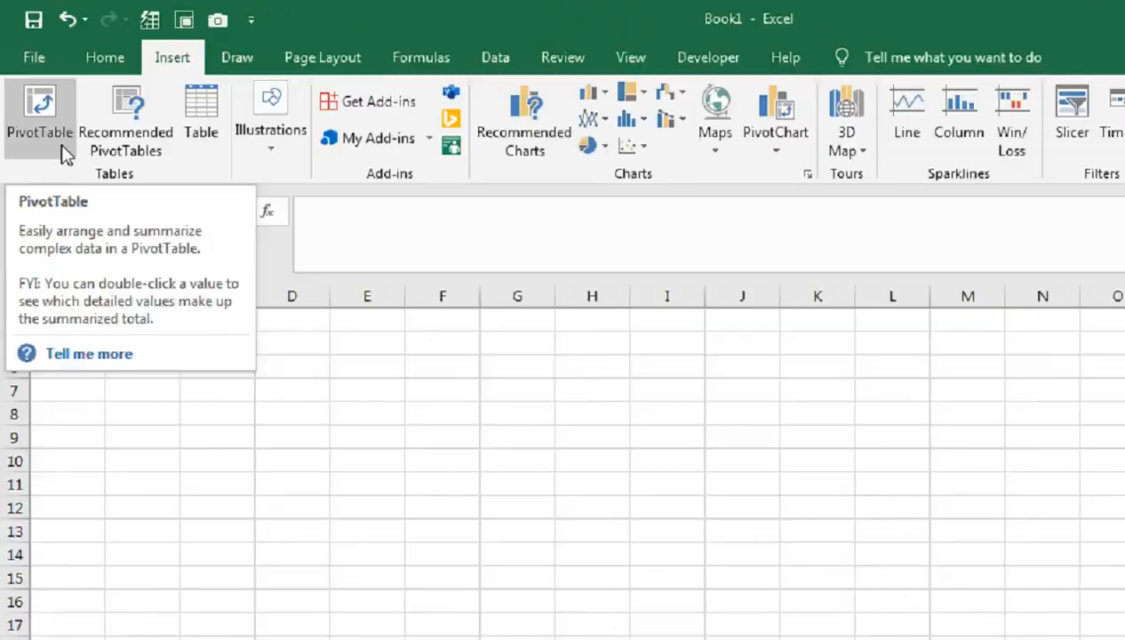
left_click(92, 216)
left_click_drag(164, 298, 497, 229)
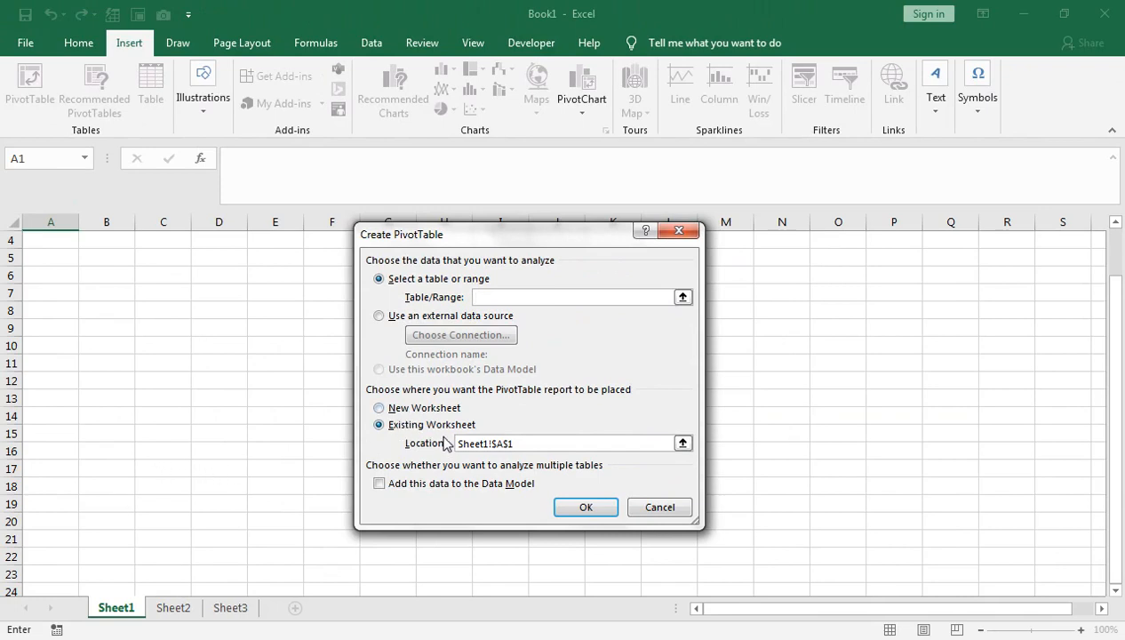
scroll(85, 294, "up", 1)
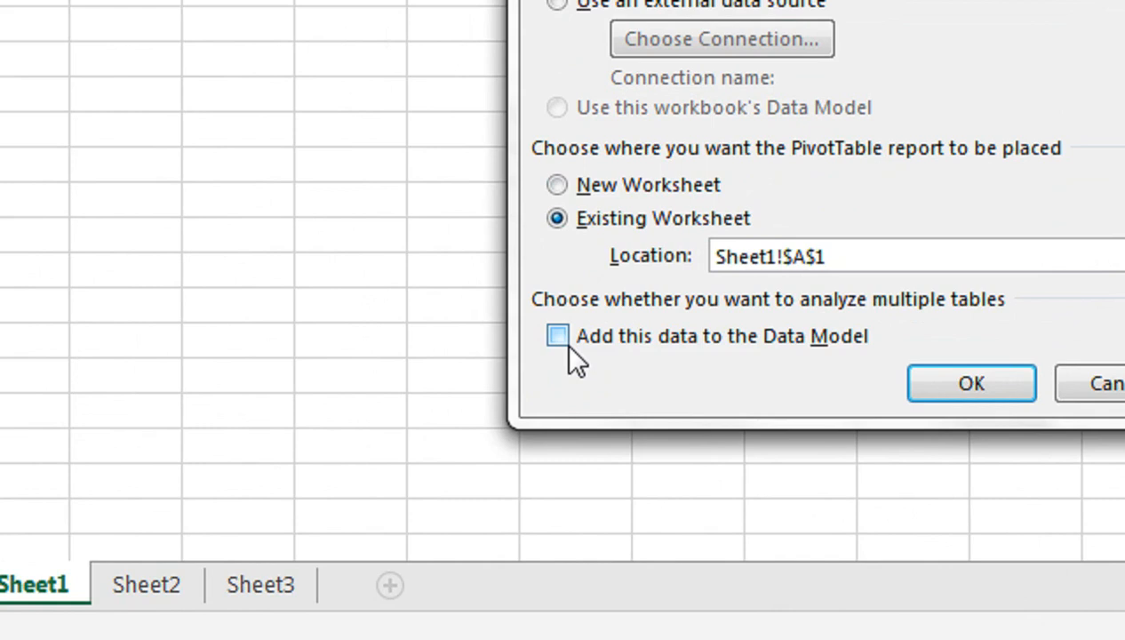
left_click(560, 339)
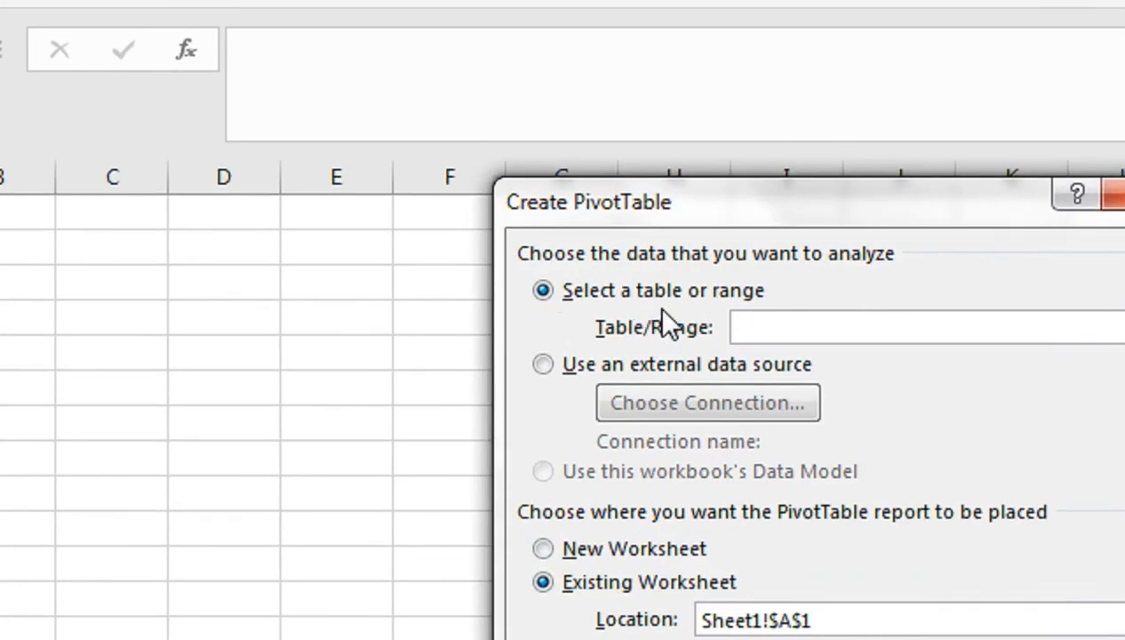
- Choose the DATA1 table on Sheet2 as the PivotTable's source range and create the PivotTable
left_click(766, 324)
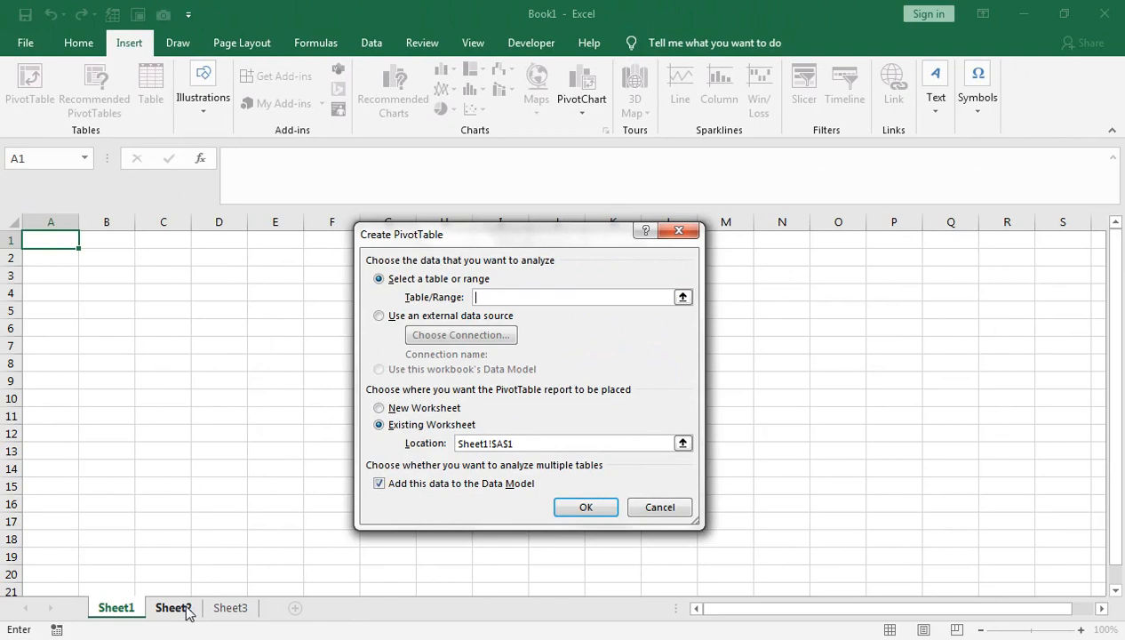
left_click(186, 611)
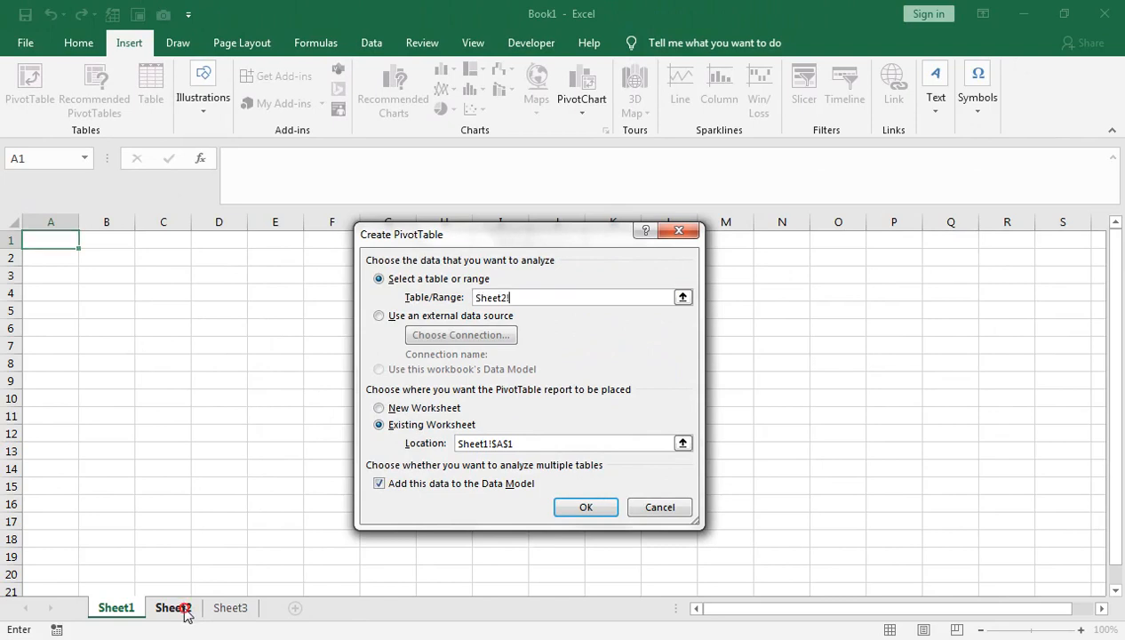
left_click(102, 259)
left_click_drag(102, 260, 601, 507)
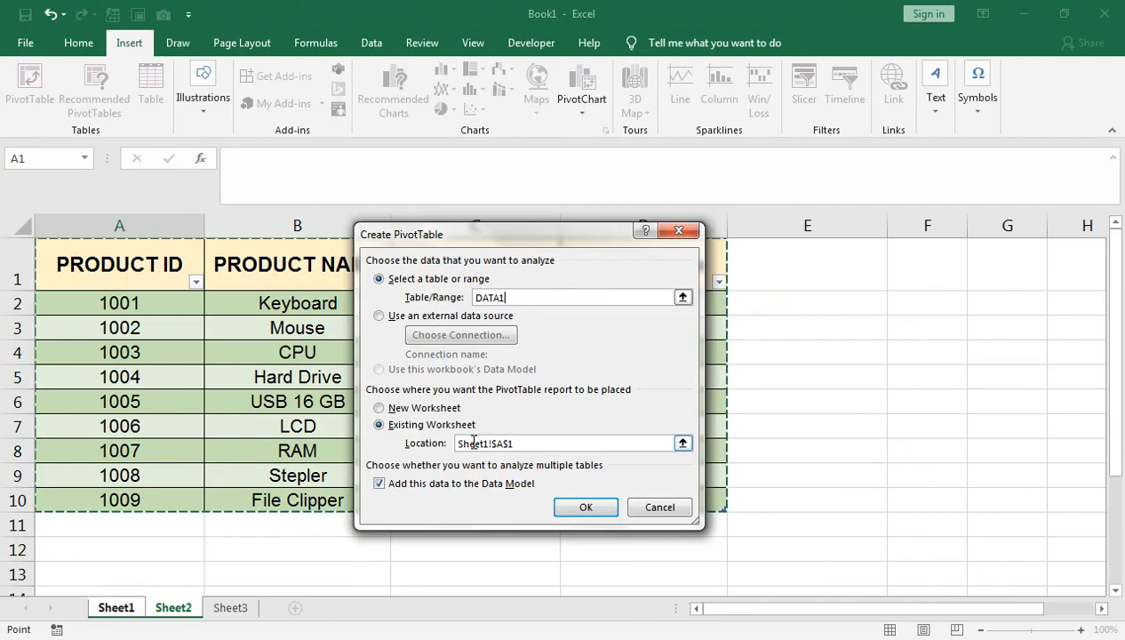
left_click(570, 513)
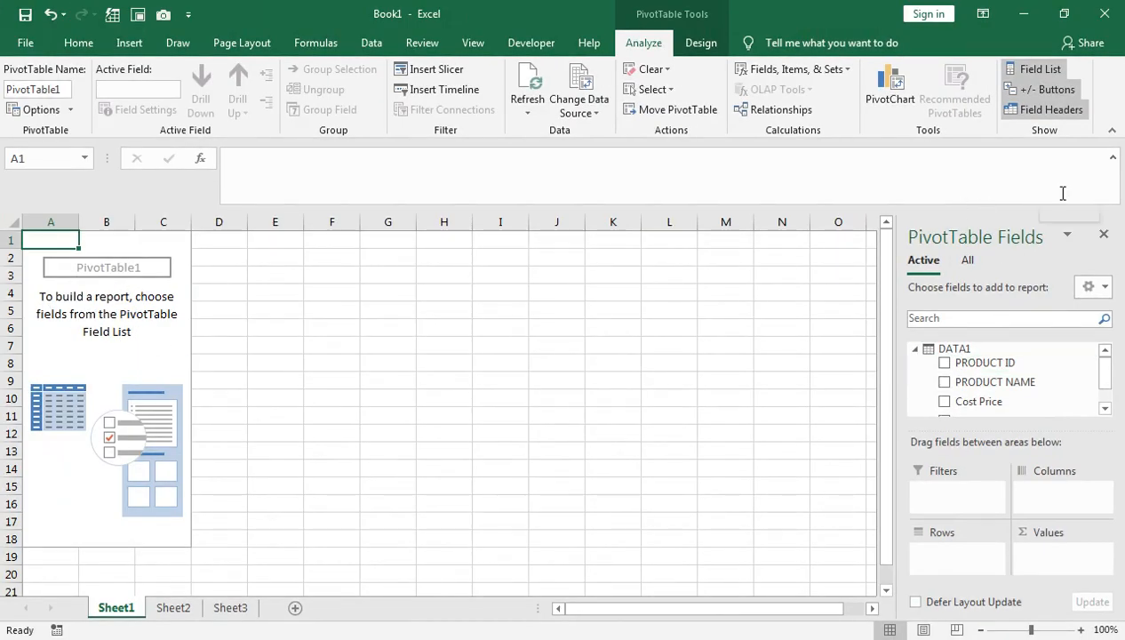
- Collapse the formula bar to a single line and look through the DATA1 fields available for the PivotTable
left_click(1112, 158)
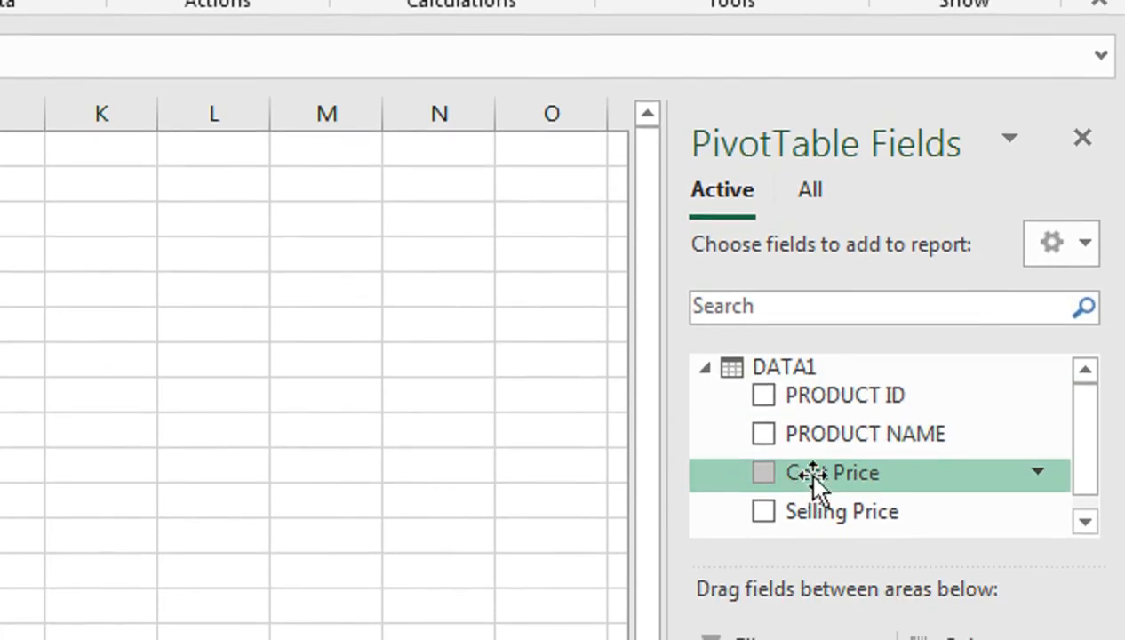
left_click_drag(1087, 432, 1093, 446)
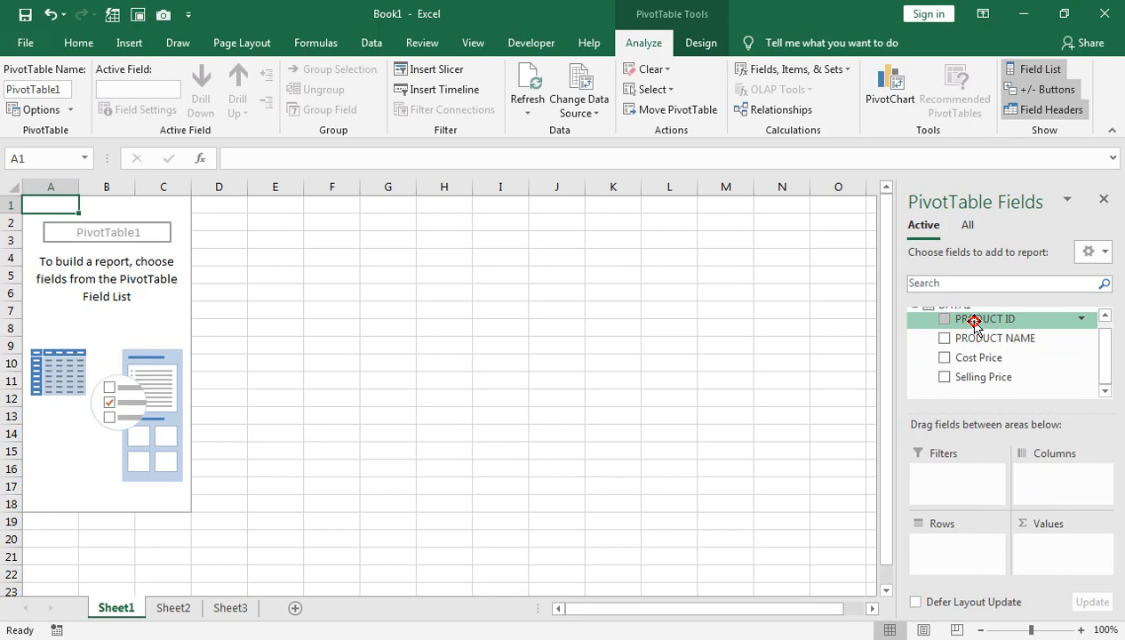
left_click_drag(975, 321, 956, 551)
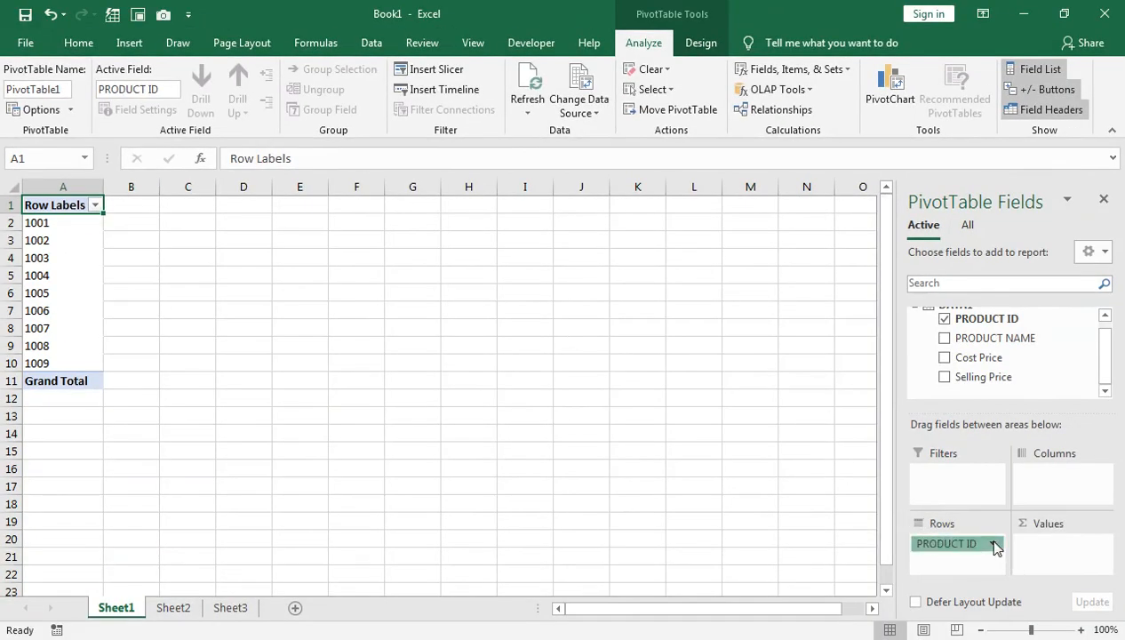
left_click(994, 543)
left_click(993, 511)
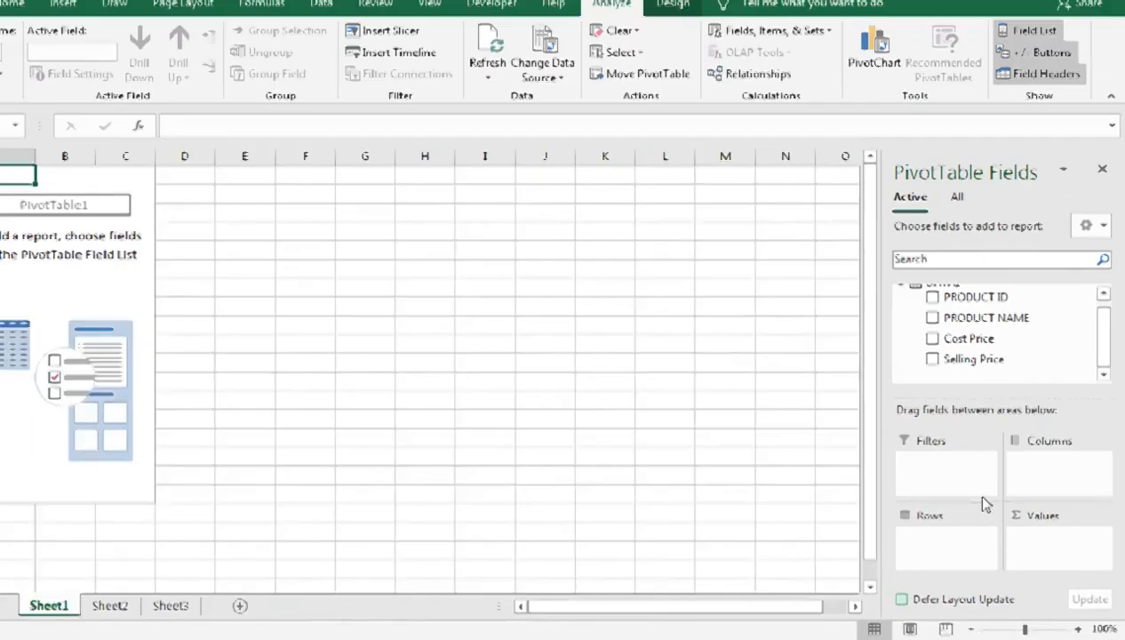
- Use DATA1's PRODUCT NAME as the PivotTable's row field and its Selling Price as a summed value field
left_click_drag(928, 315, 960, 558)
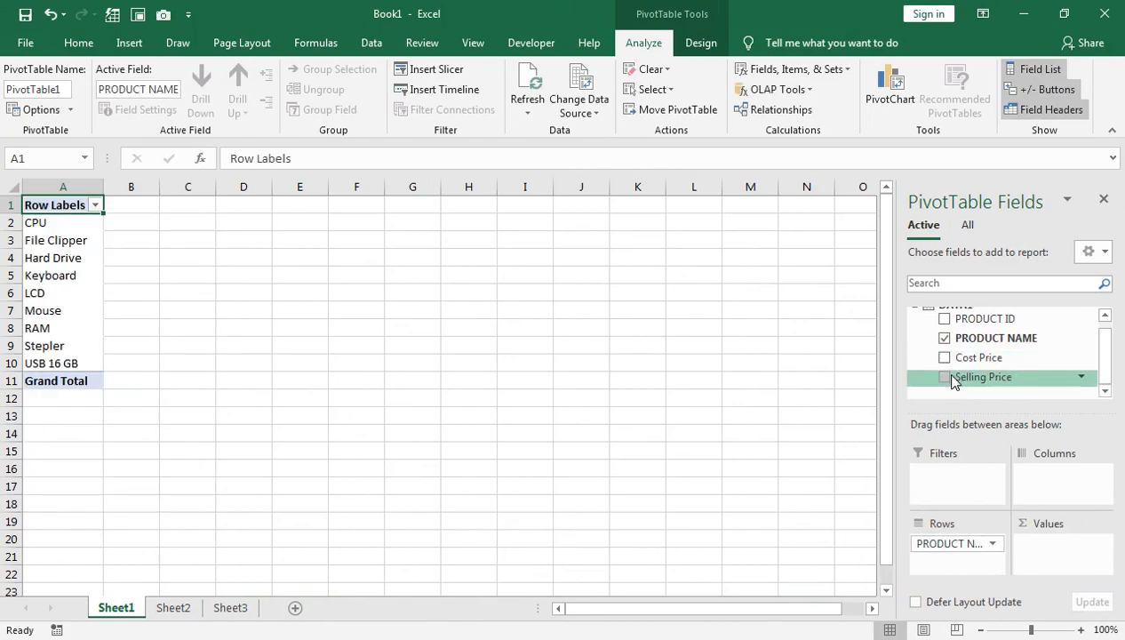
left_click_drag(948, 377, 1046, 556)
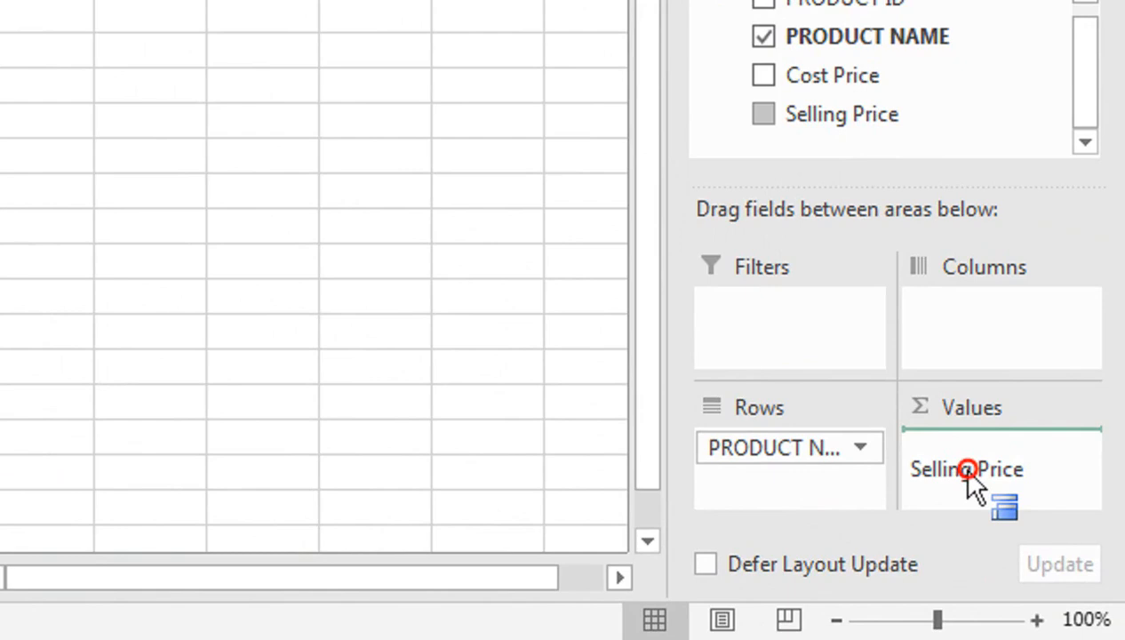
left_click_drag(967, 469, 969, 469)
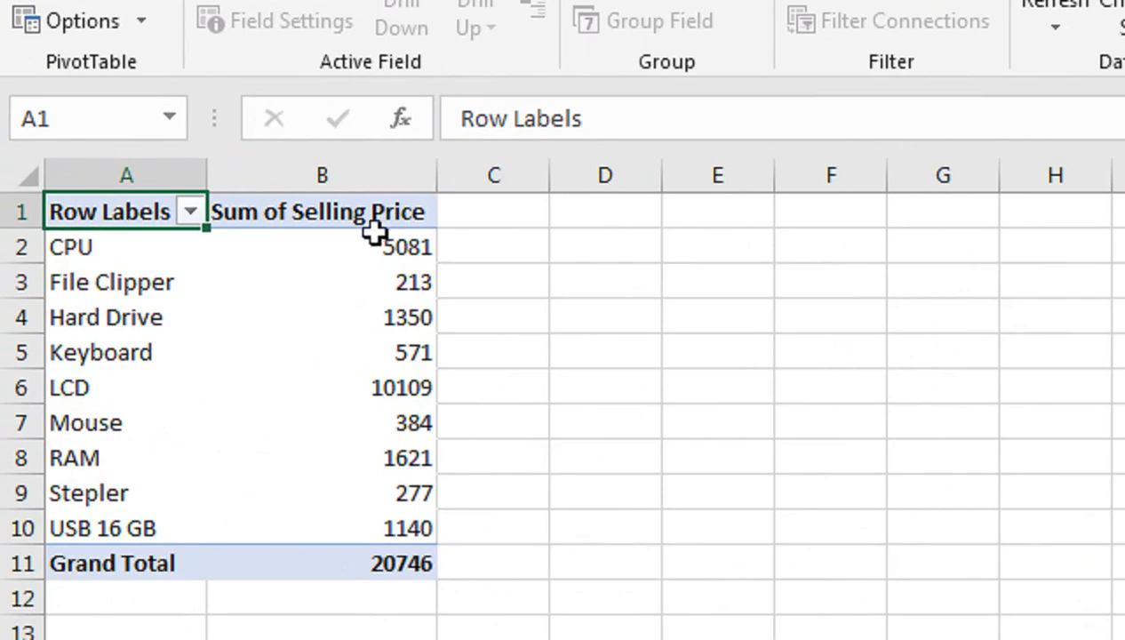
mouse_move(311, 253)
mouse_move(437, 247)
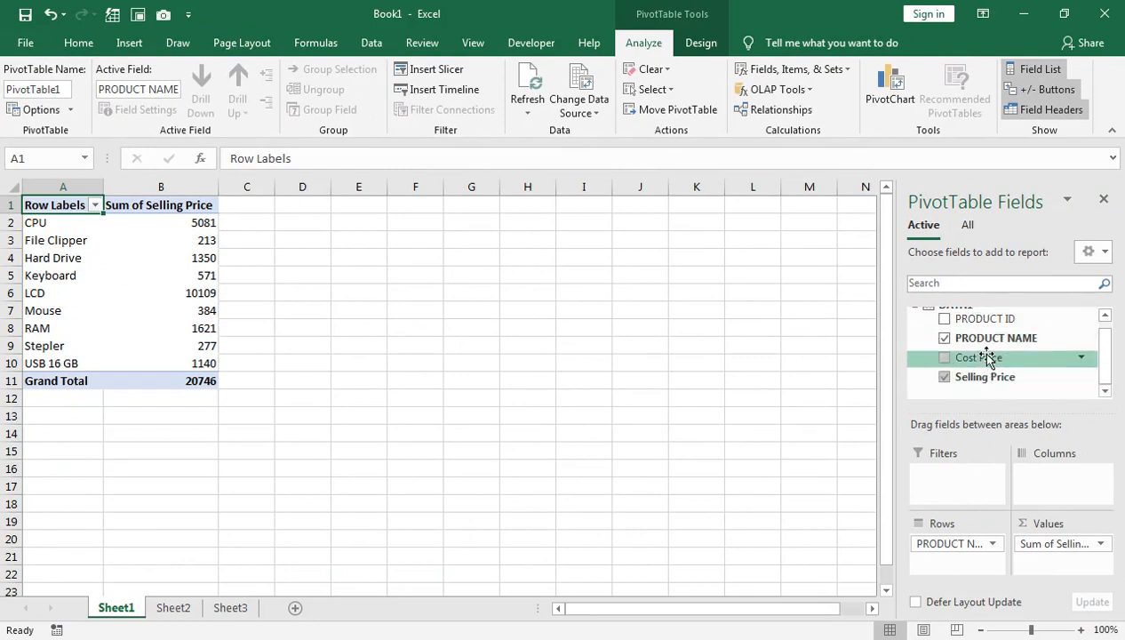
- Show the Data2 table among the PivotTable's active fields alongside DATA1
scroll(1033, 353, "up", 1)
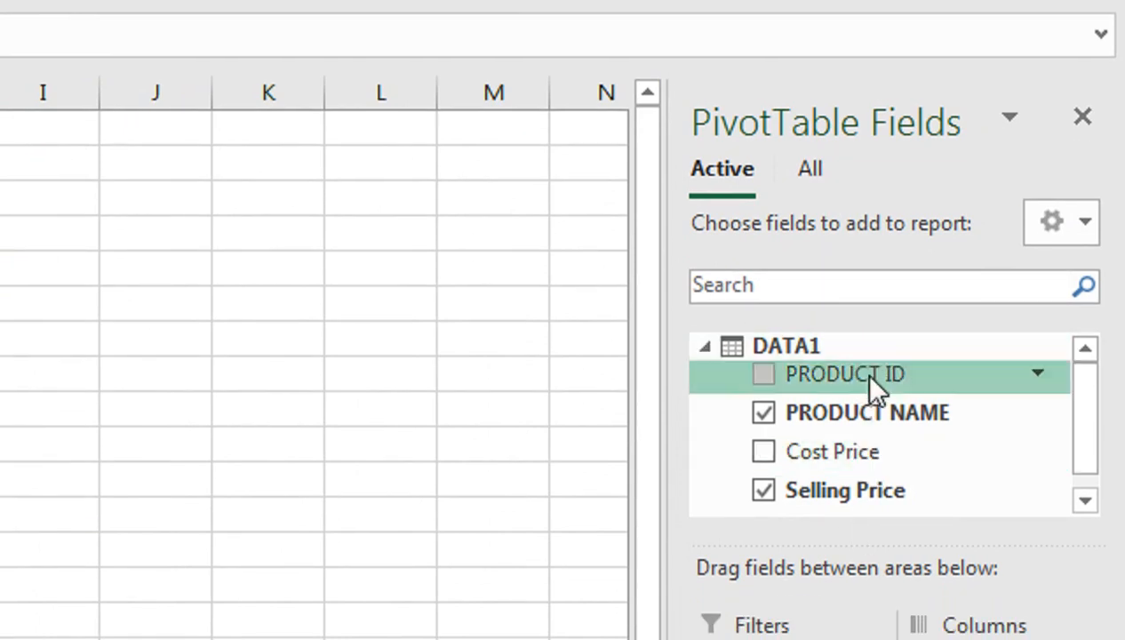
left_click(811, 173)
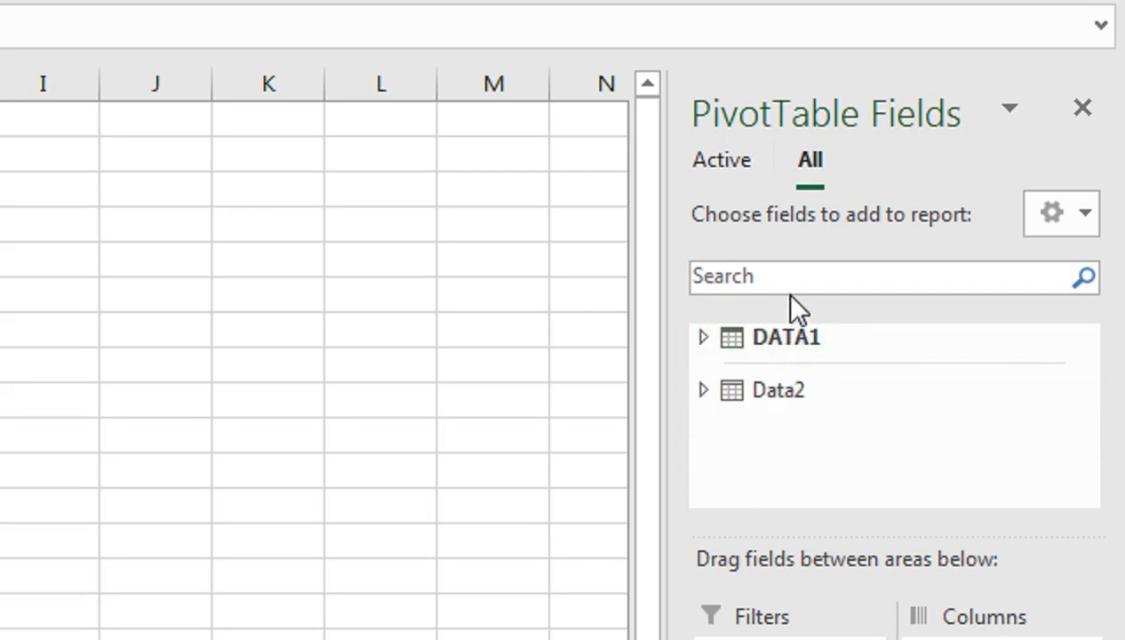
mouse_move(768, 341)
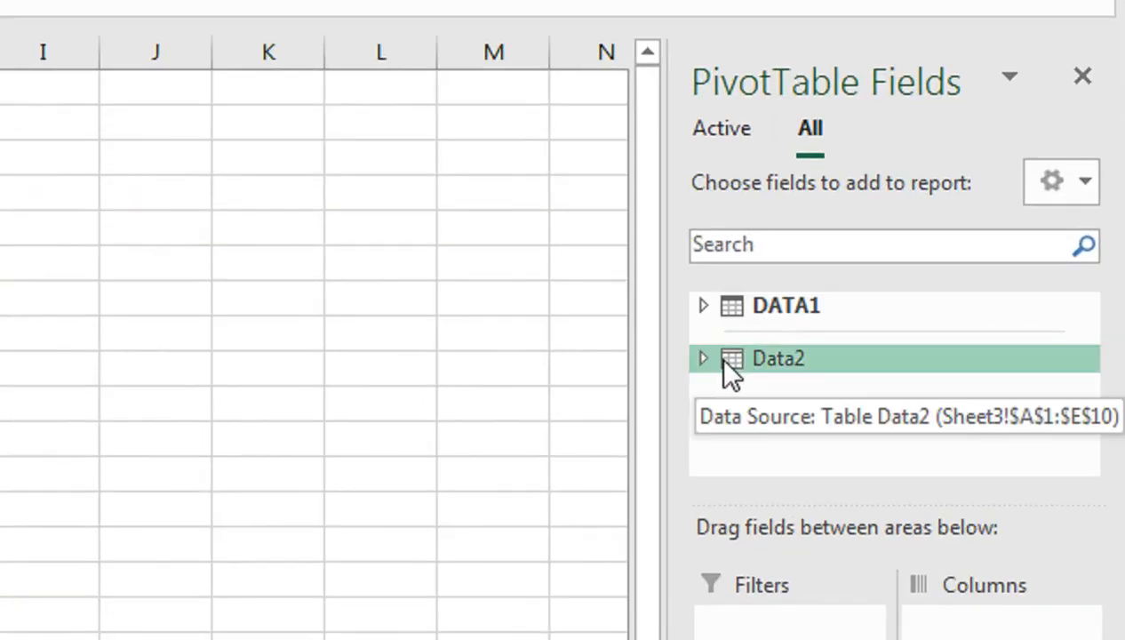
right_click(728, 360)
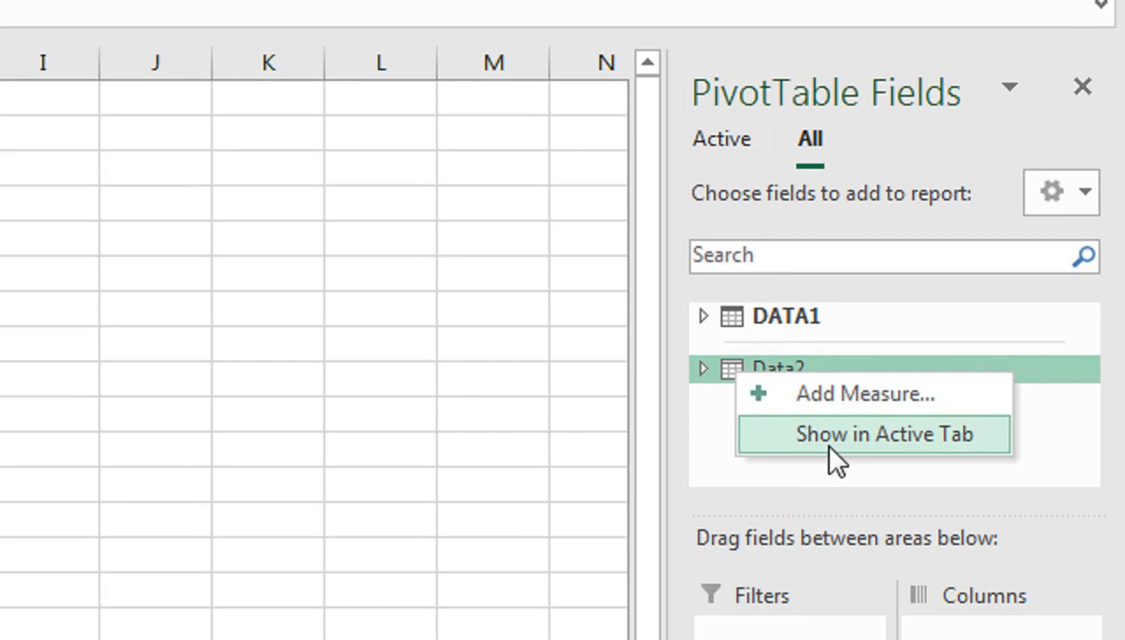
left_click(829, 447)
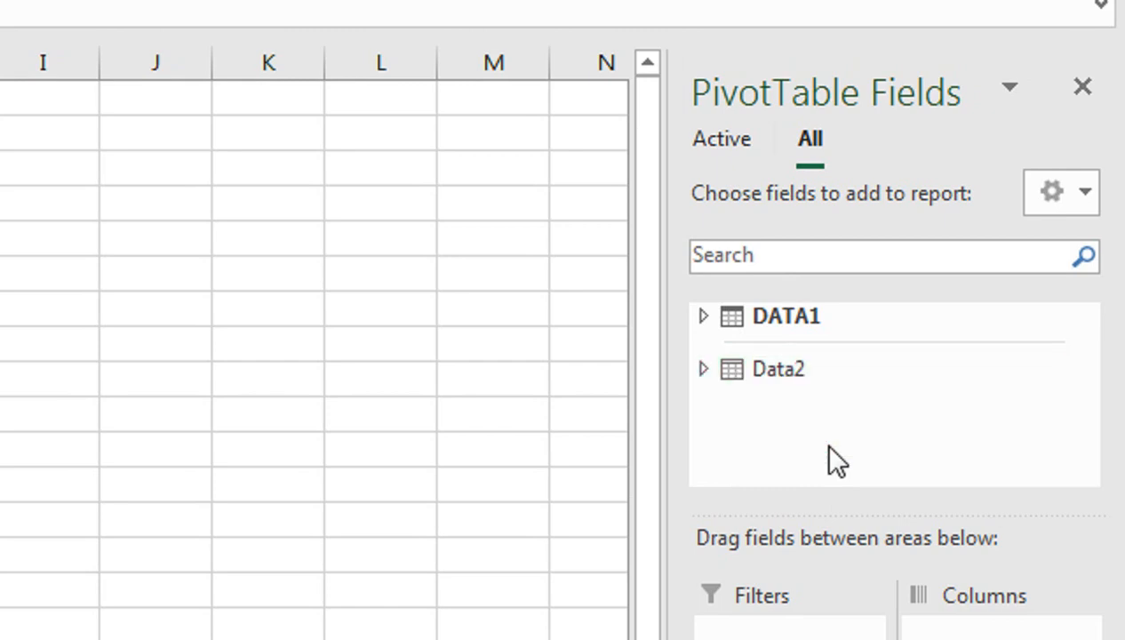
left_click(740, 142)
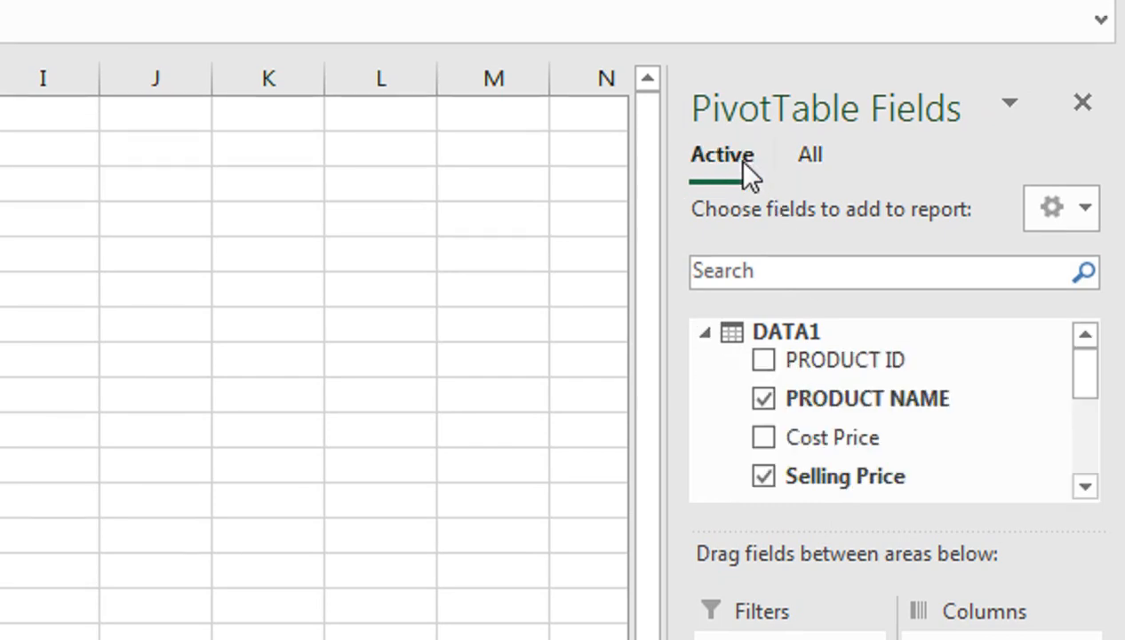
- Add the QTY field of the Data2 table to the PivotTable's values
left_click_drag(1078, 366, 1087, 407)
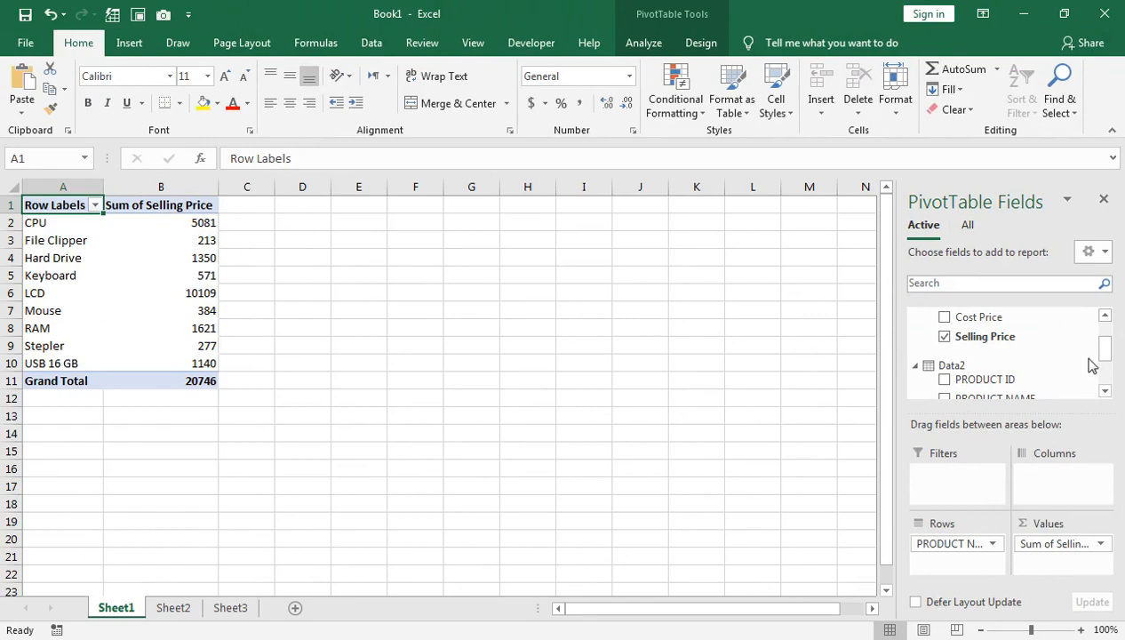
left_click_drag(1107, 350, 1104, 367)
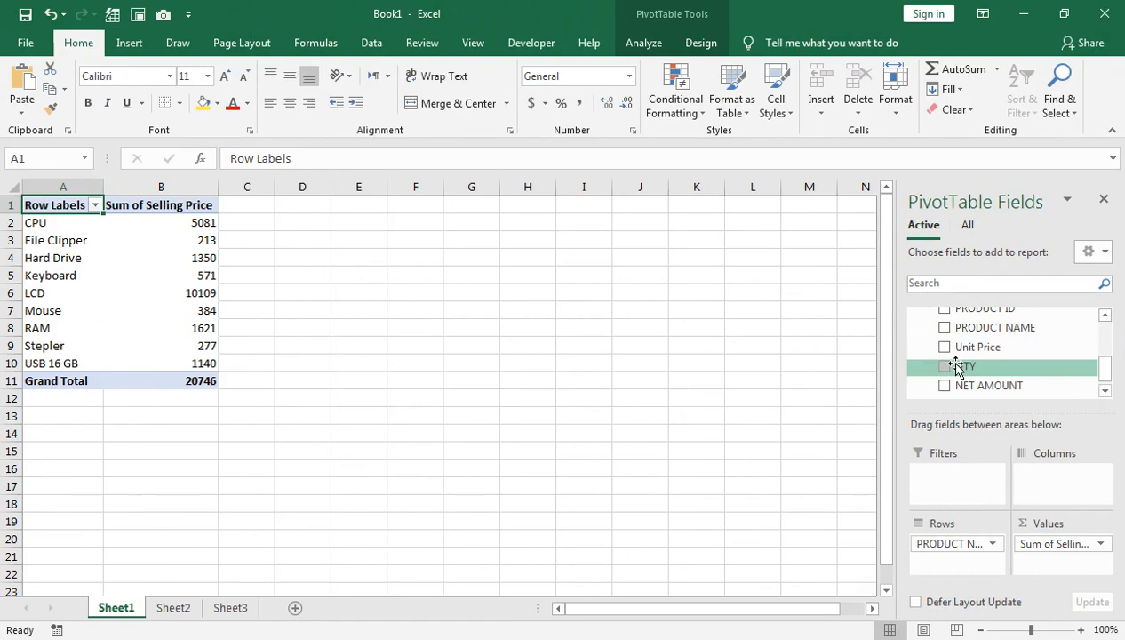
mouse_move(957, 369)
left_mouse_down()
mouse_move(1004, 406)
mouse_move(1047, 575)
mouse_move(1029, 549)
left_mouse_up()
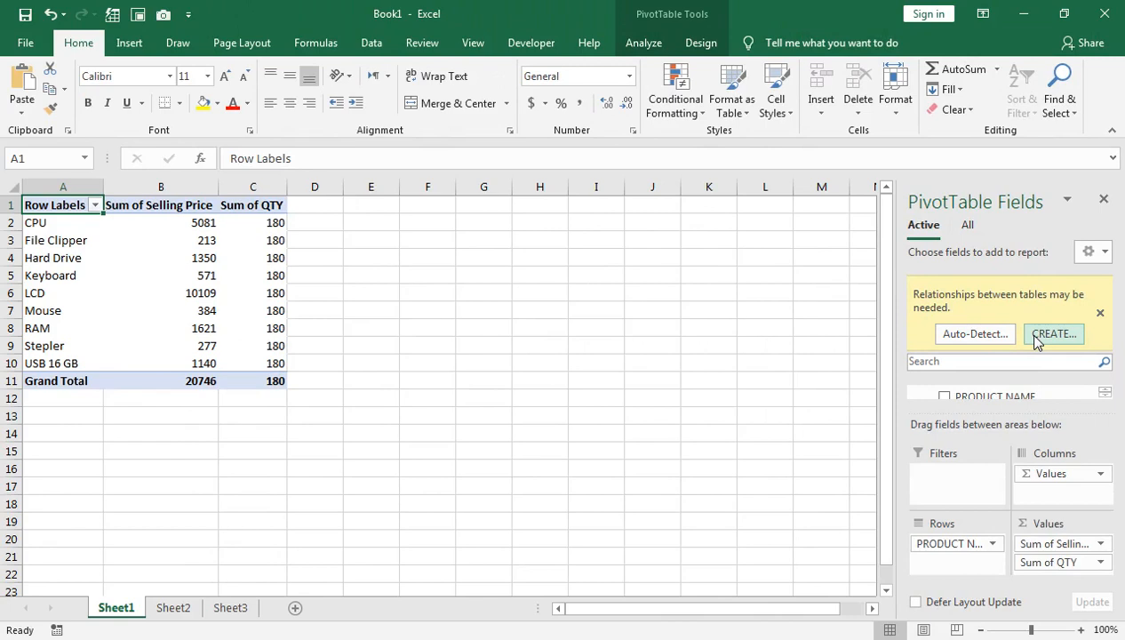
left_click(1035, 336)
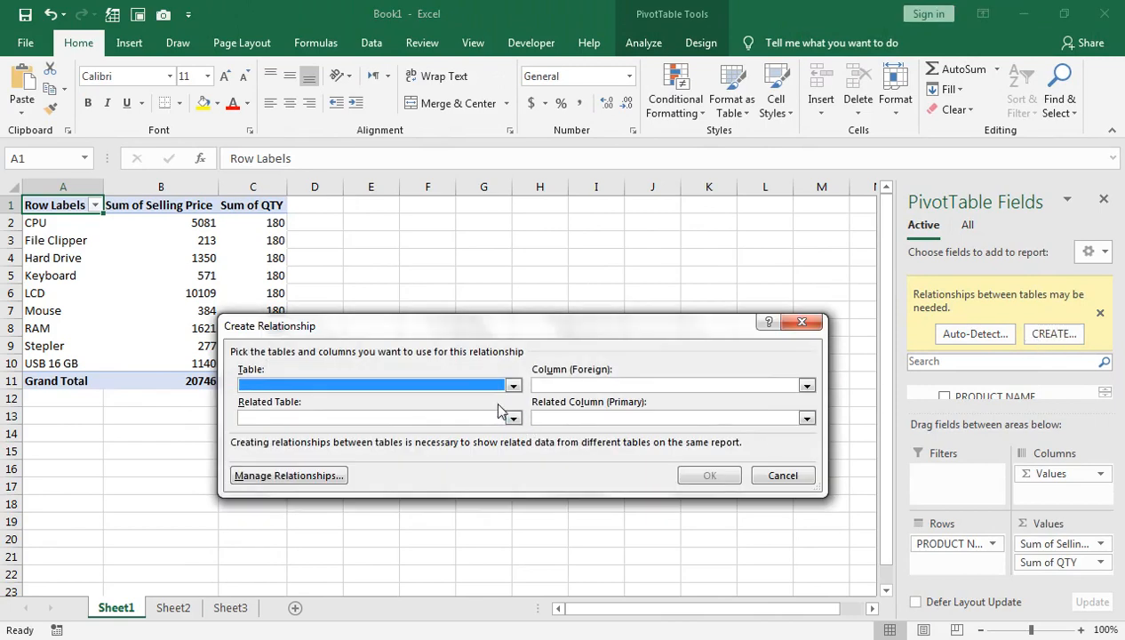
left_click(791, 478)
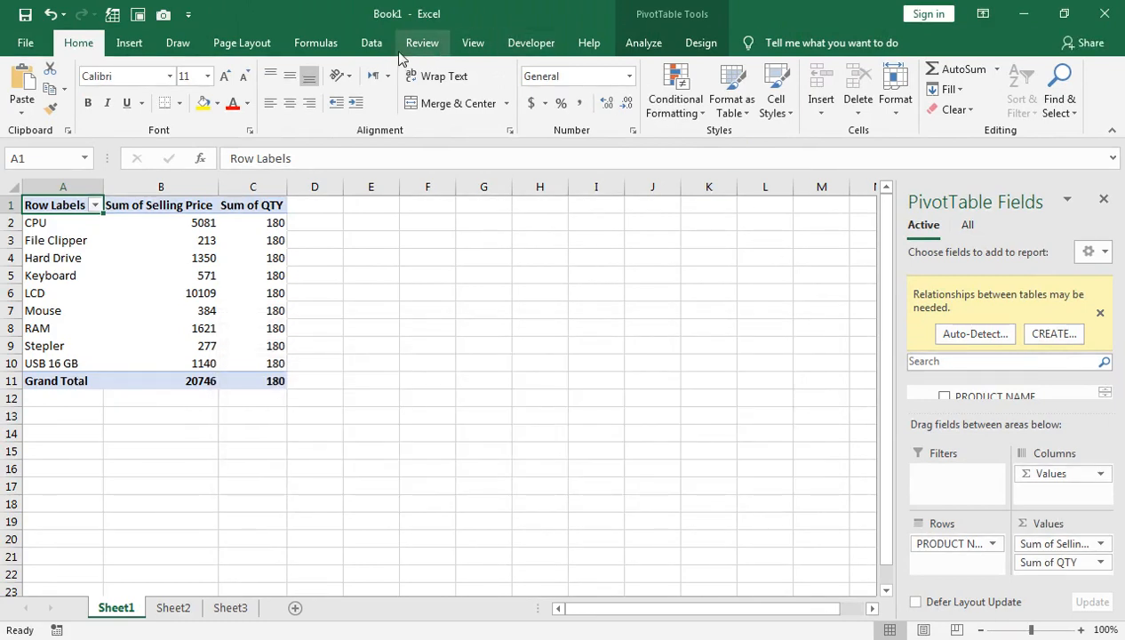
left_click(384, 46)
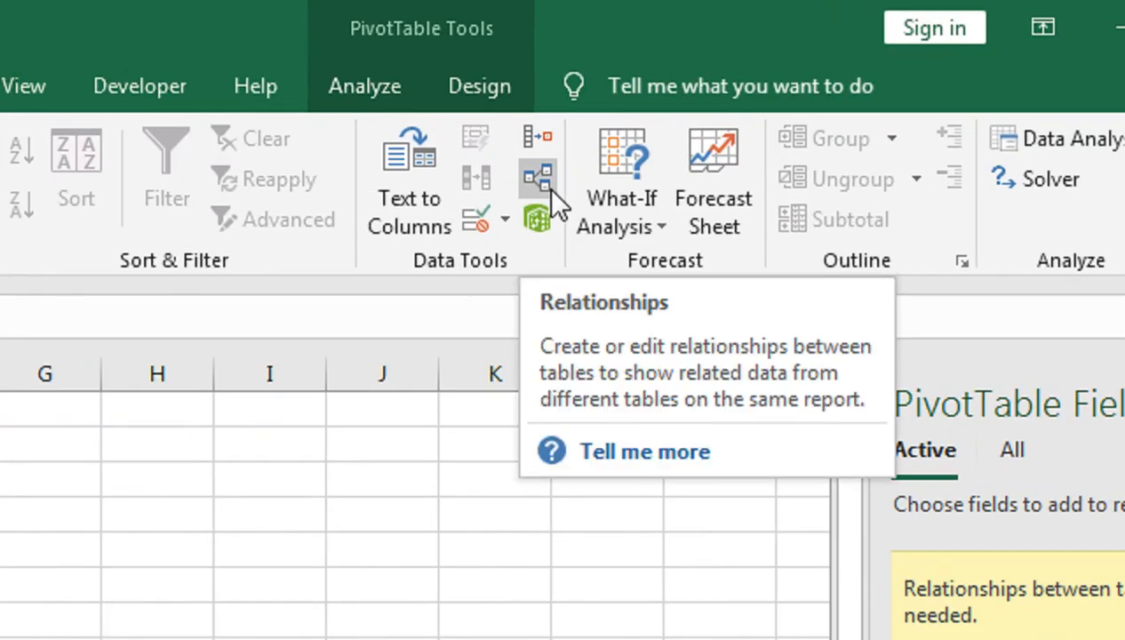
left_click(551, 189)
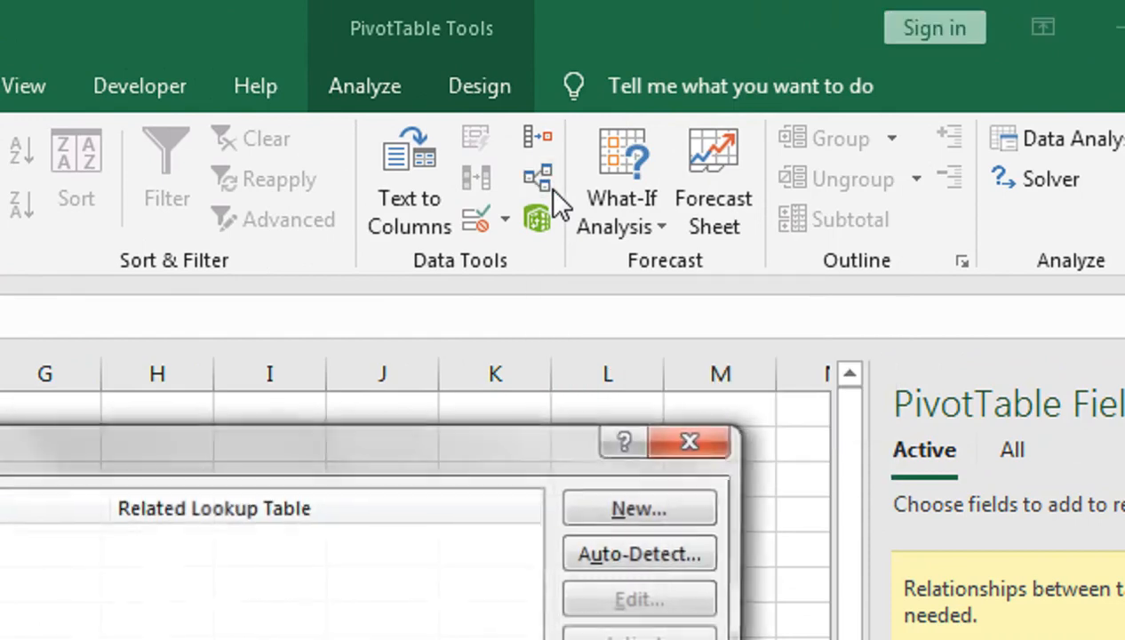
left_click(783, 254)
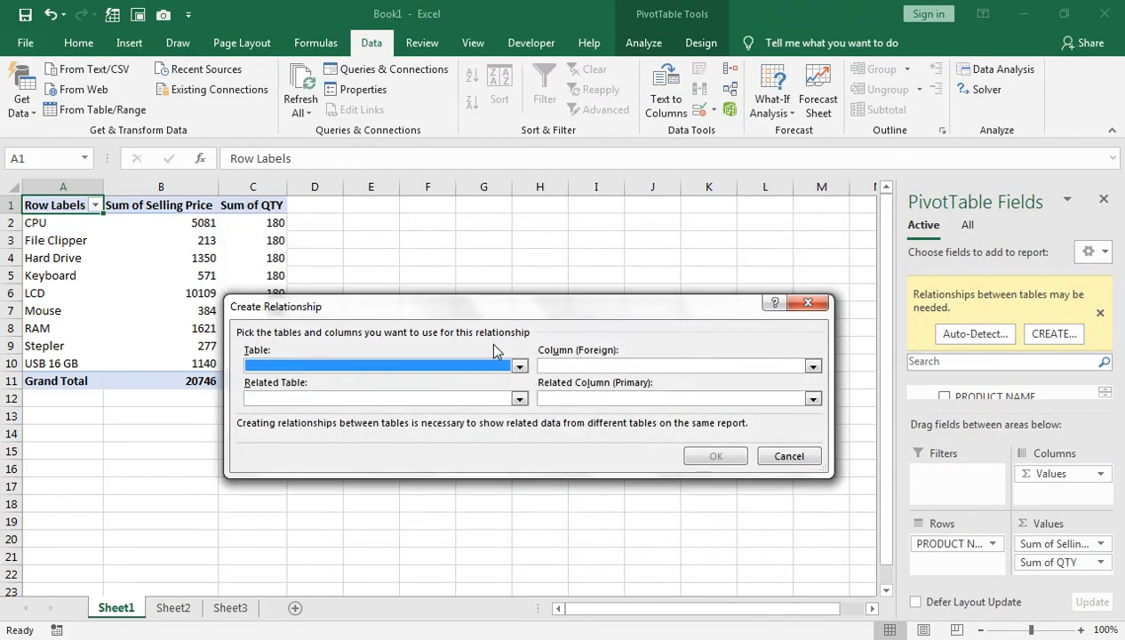
left_click(807, 303)
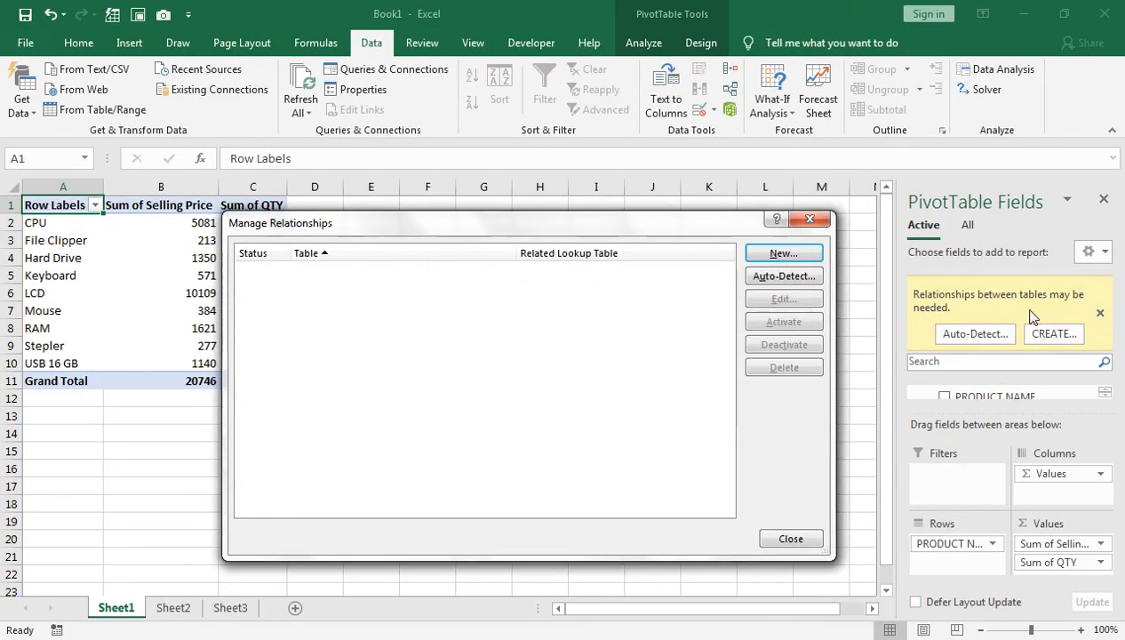
left_click(793, 229)
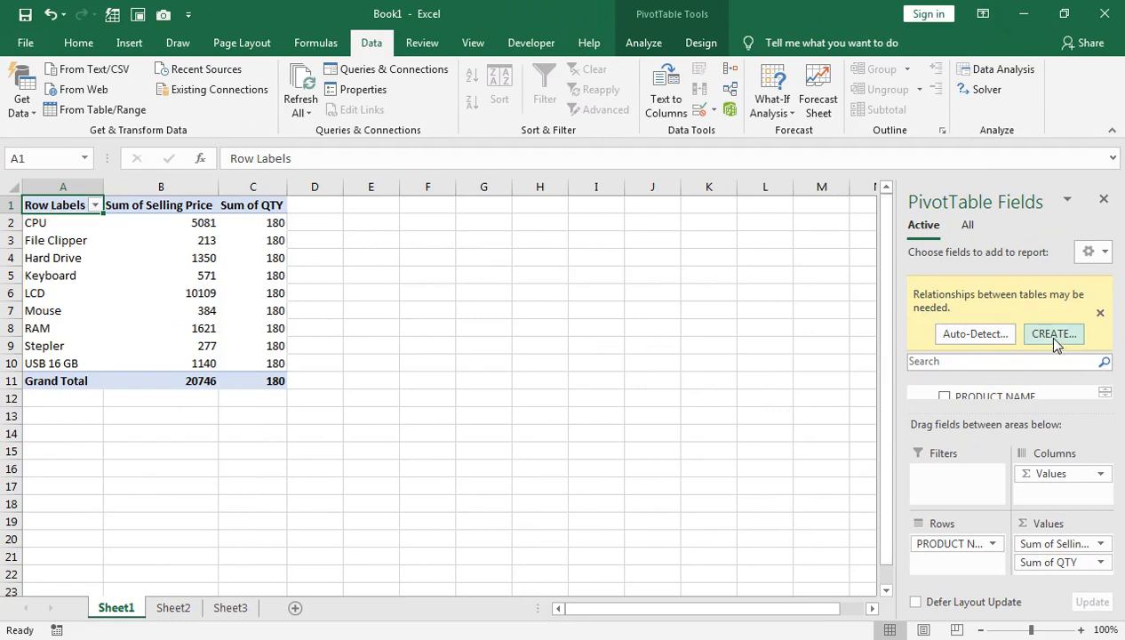
- Create a relationship from the PRODUCT ID column of DATA1 to the PRODUCT ID column of related table Data2
left_click(1038, 337)
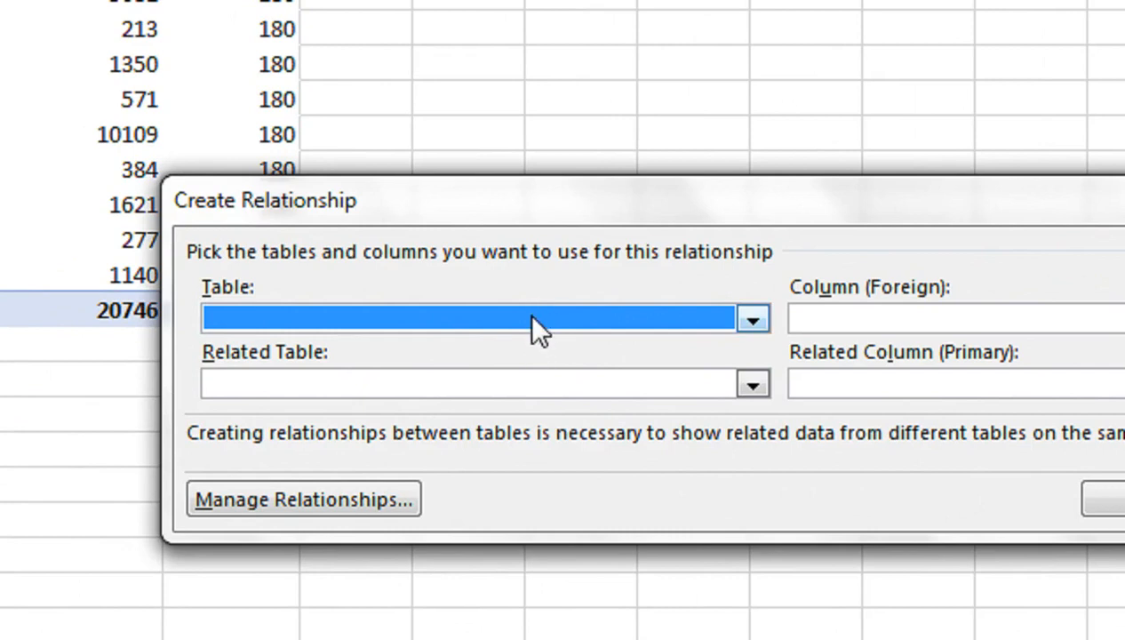
left_click(531, 324)
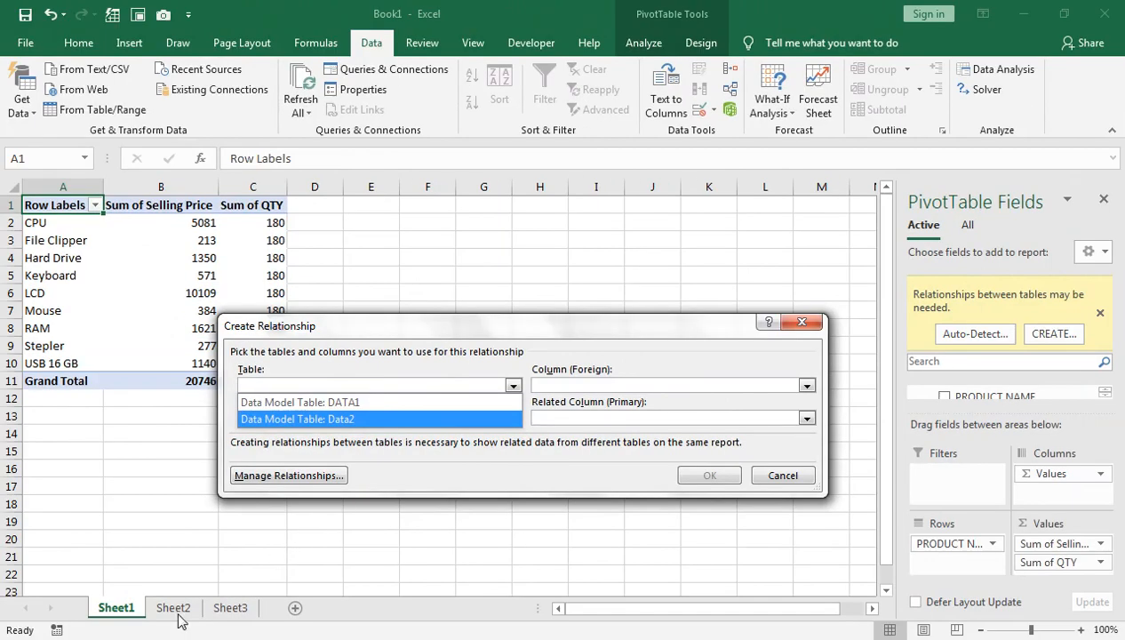
left_click(351, 402)
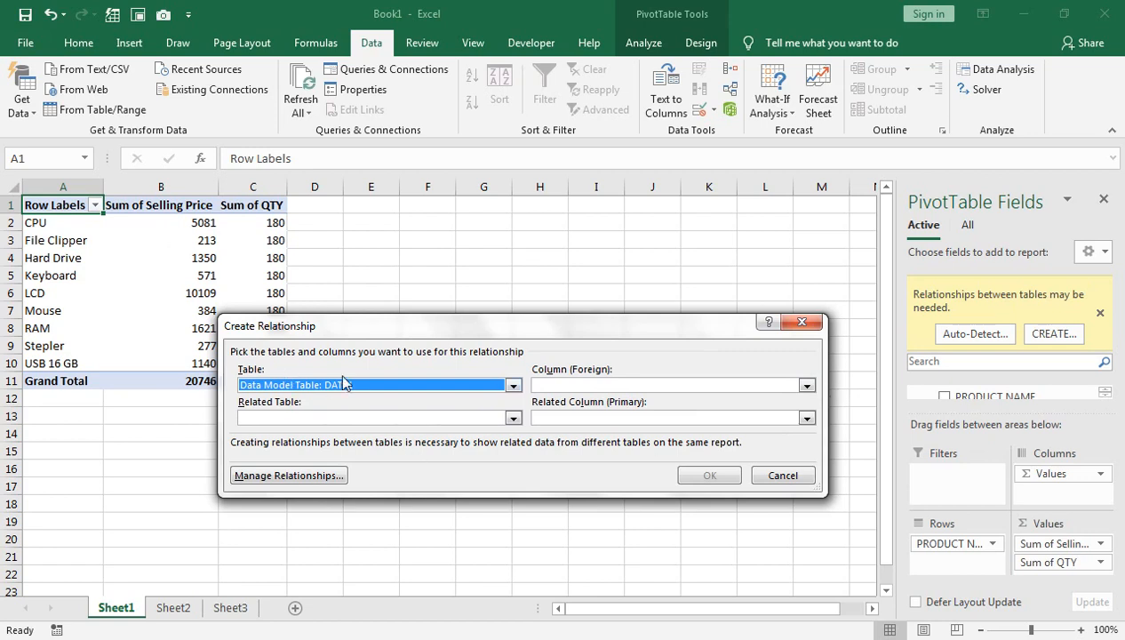
left_click(678, 390)
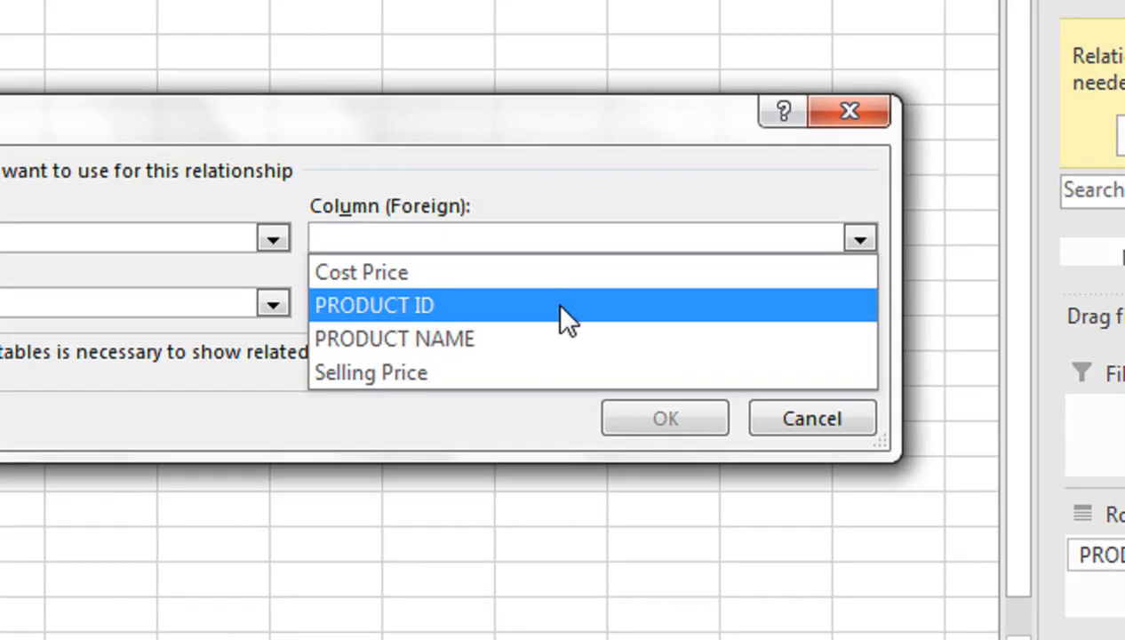
left_click(559, 307)
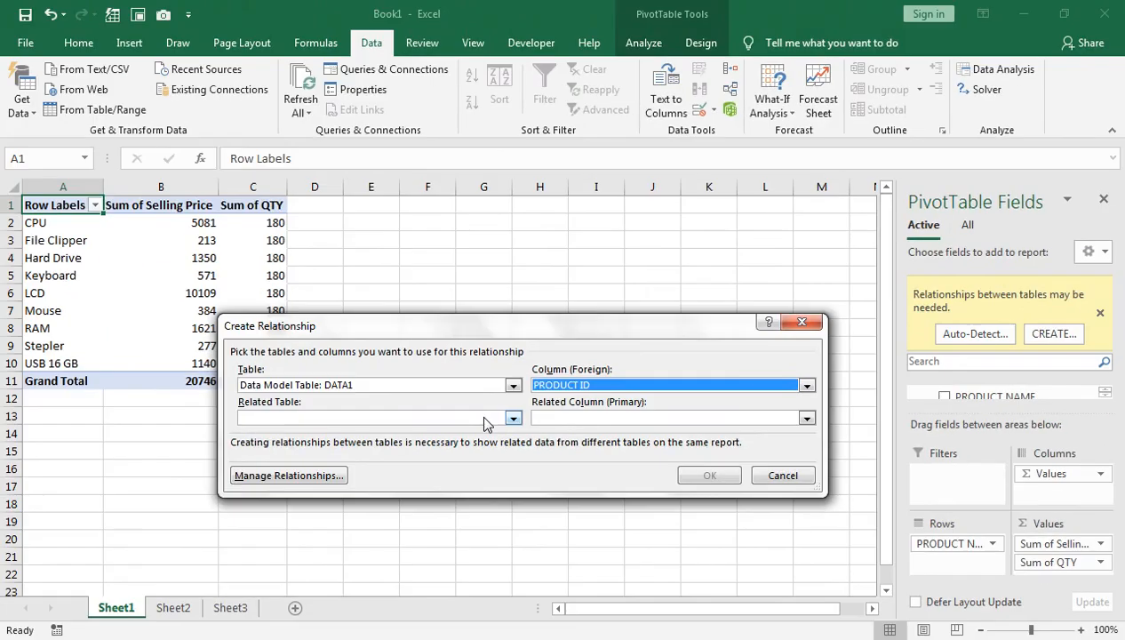
left_click(186, 305)
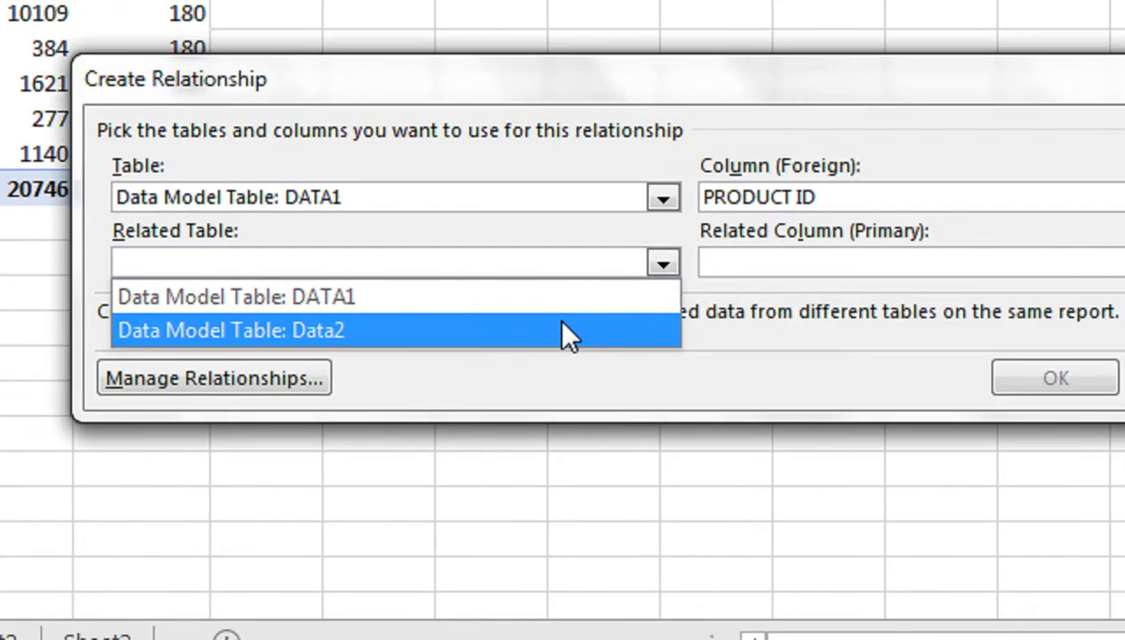
left_click(568, 330)
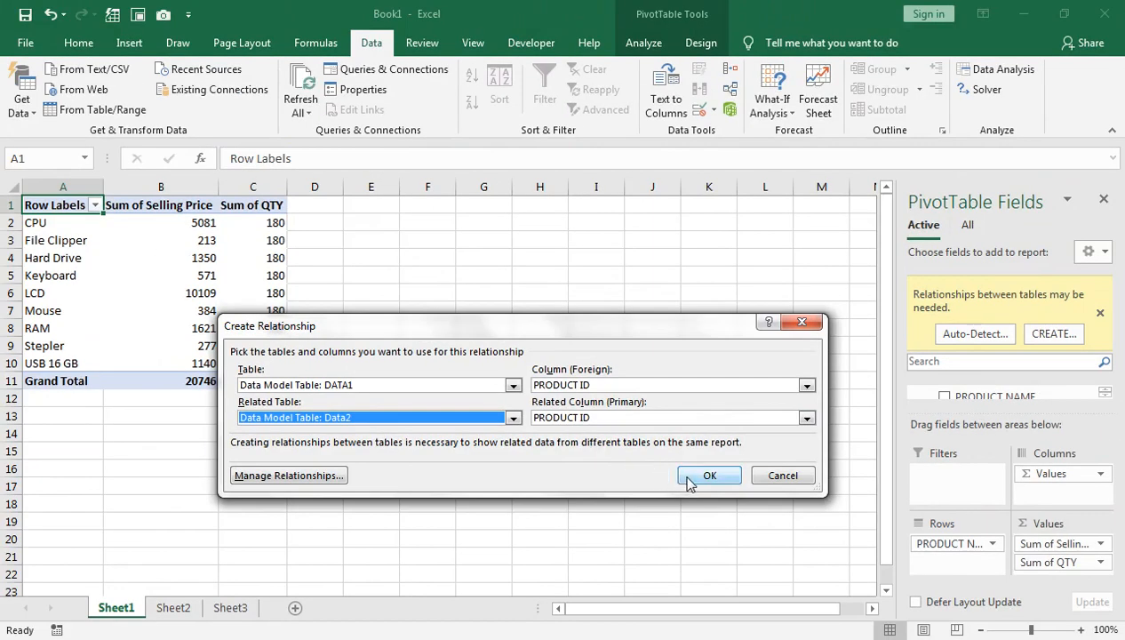
left_click(688, 479)
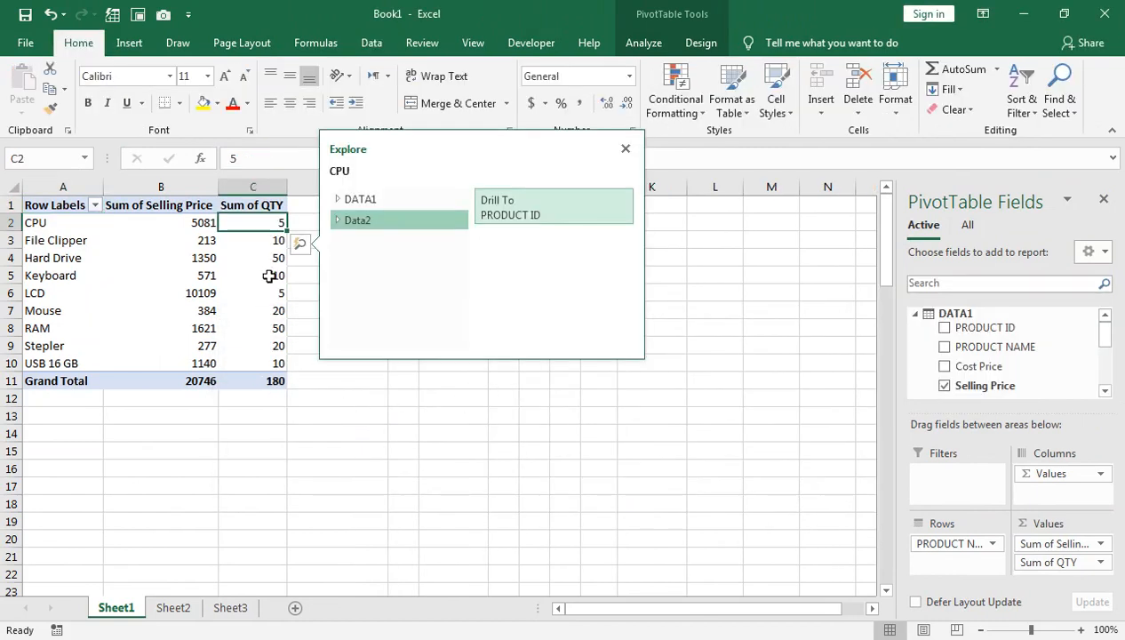
- Check the Sum of QTY for each product and which Data2 fields the PivotTable uses
left_click(267, 256)
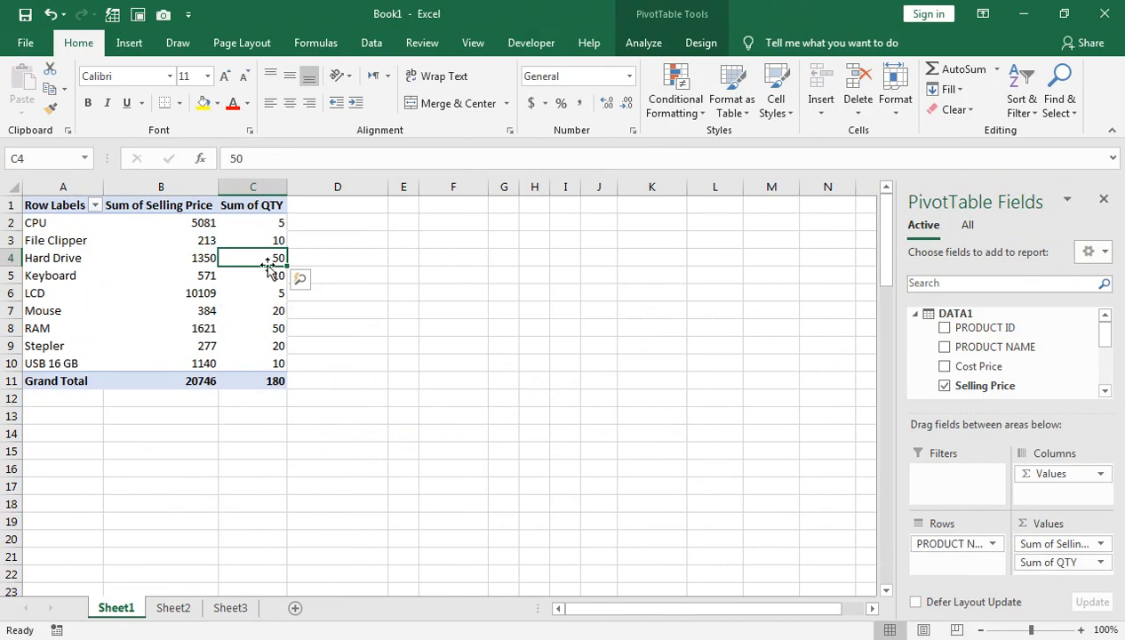
mouse_move(262, 256)
scroll(1102, 355, "down", 3)
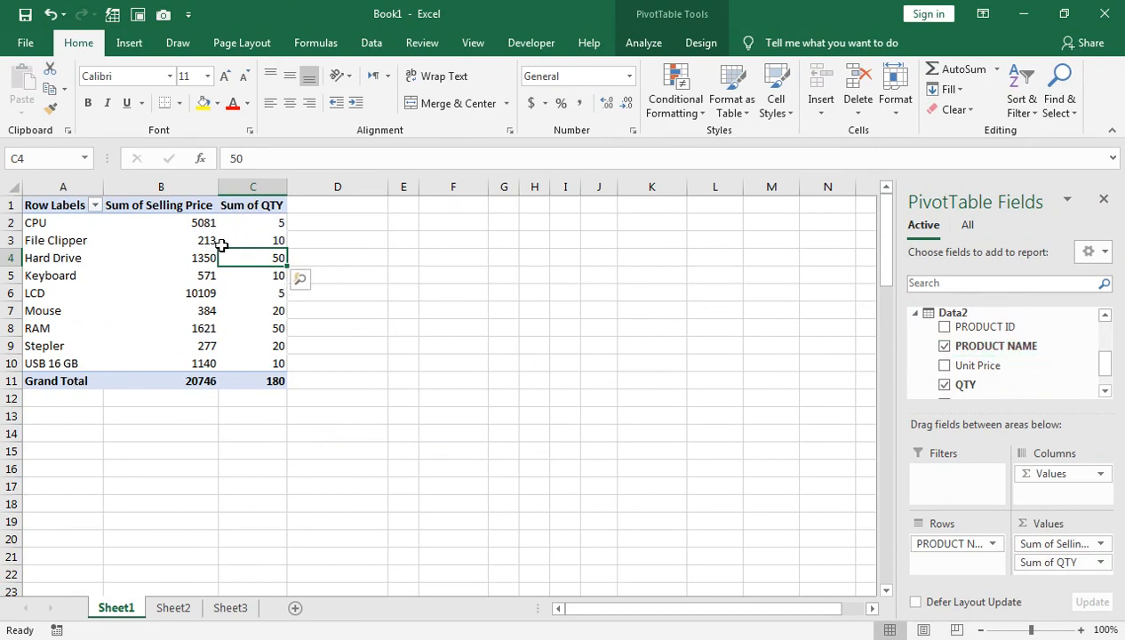
mouse_move(218, 242)
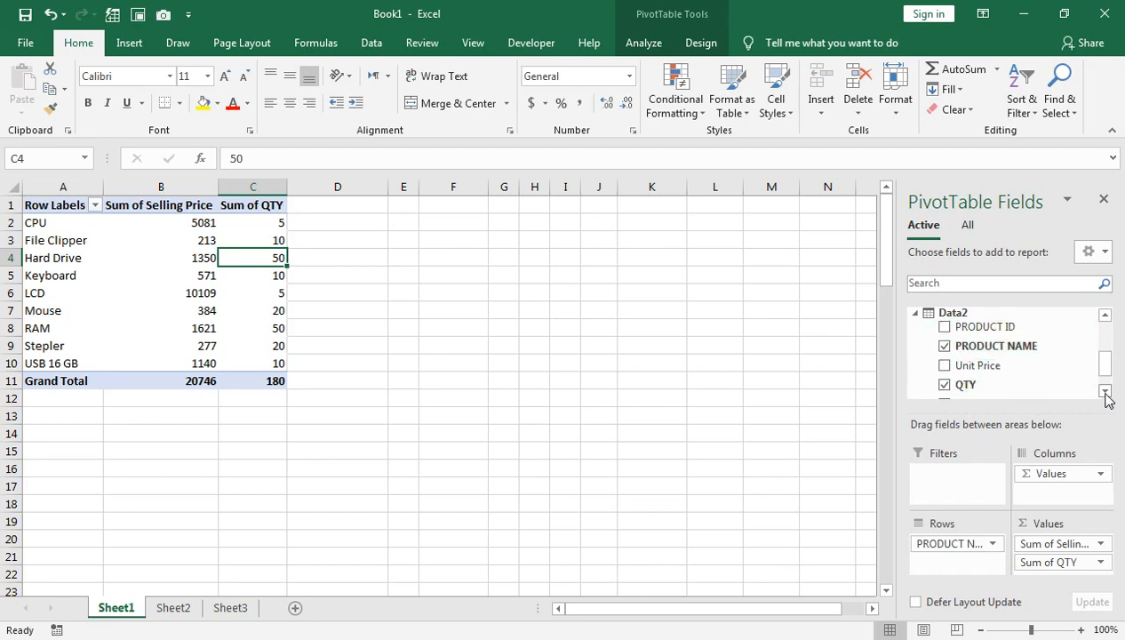
- Add the Cost Price field of the DATA1 table to the PivotTable's values
scroll(1102, 396, "down", 2)
left_click_drag(1108, 377, 1107, 322)
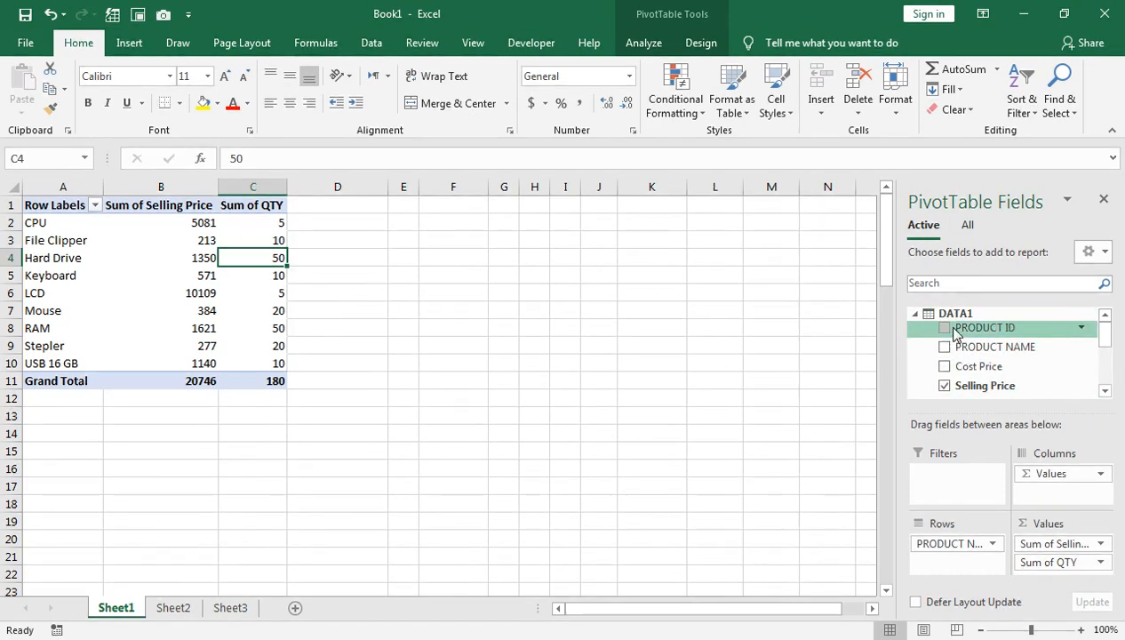
left_click(944, 368)
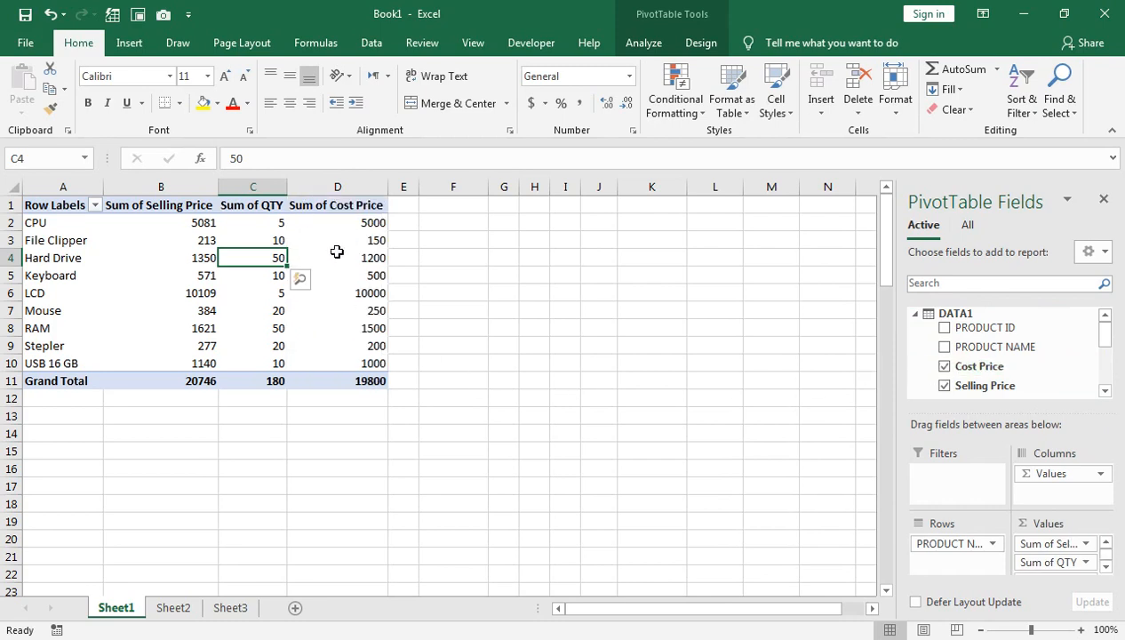
- Add the NET AMOUNT field of the Data2 table to the PivotTable's values
left_click(1103, 349)
left_click_drag(1103, 350, 1107, 374)
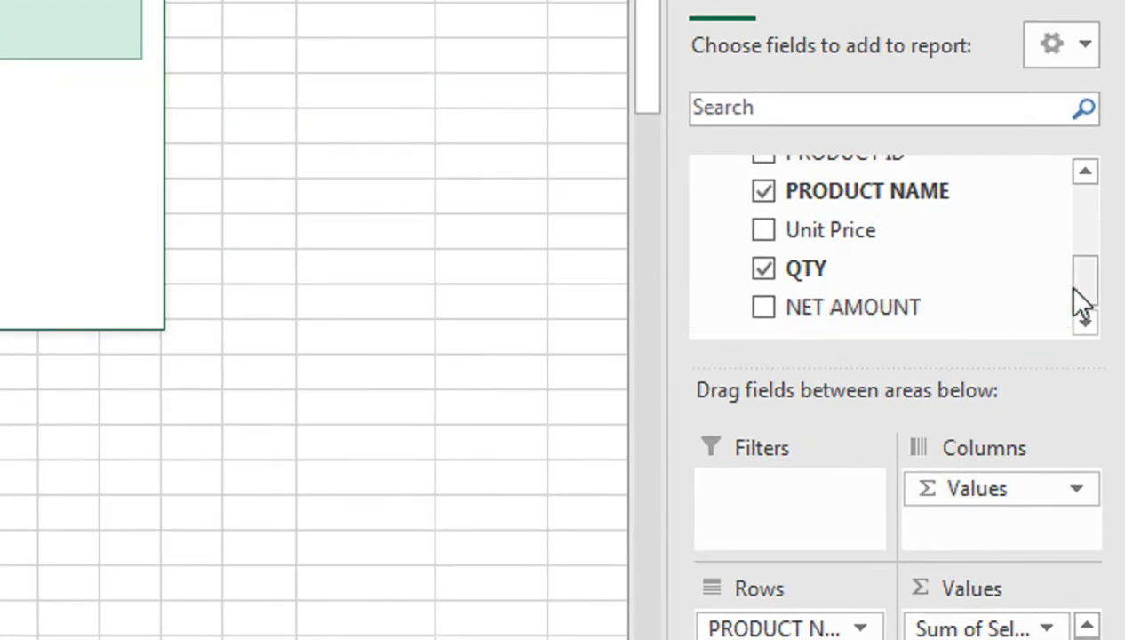
left_click_drag(1104, 376, 1105, 364)
left_click_drag(1084, 271, 1085, 283)
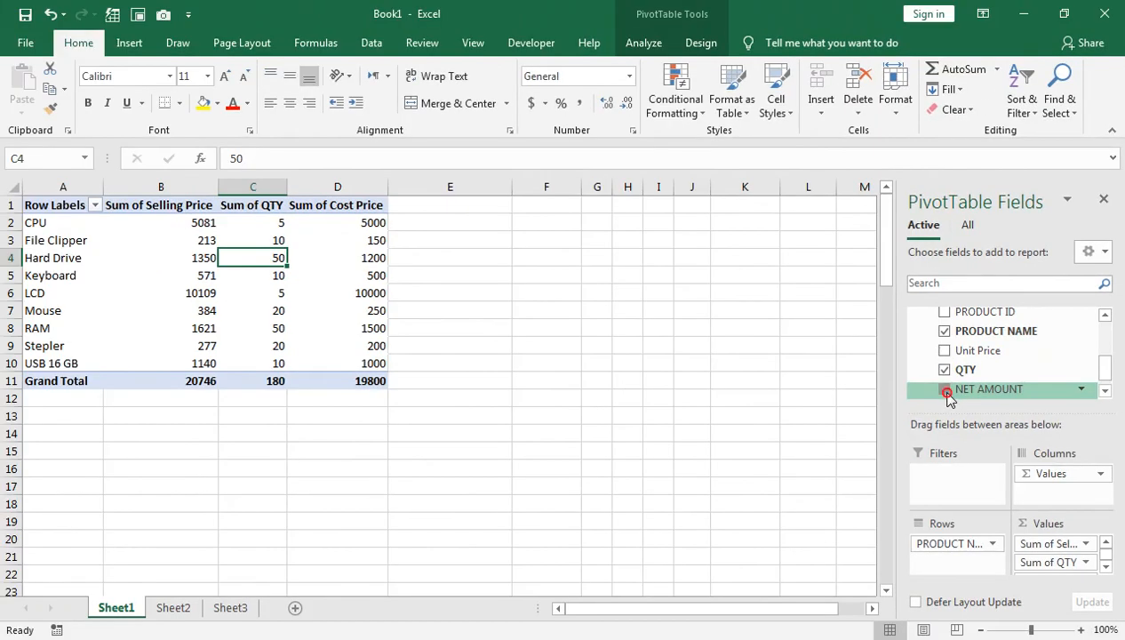
left_click(761, 321)
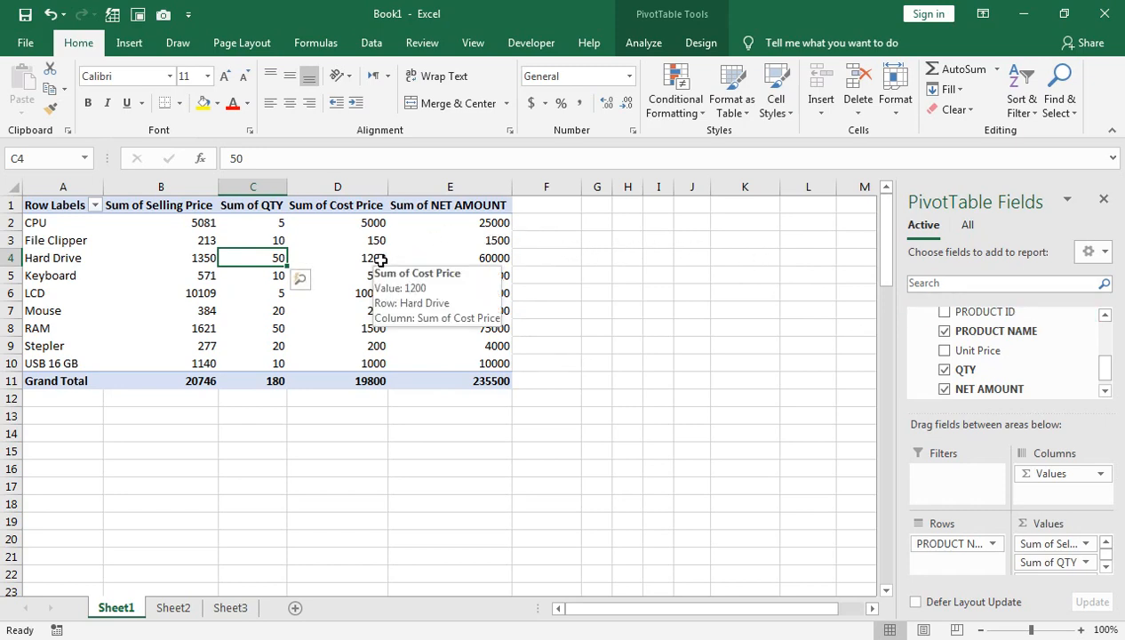
- Review the source product table on Sheet2 and return to the PivotTable on Sheet1
left_click(299, 279)
left_click(186, 603)
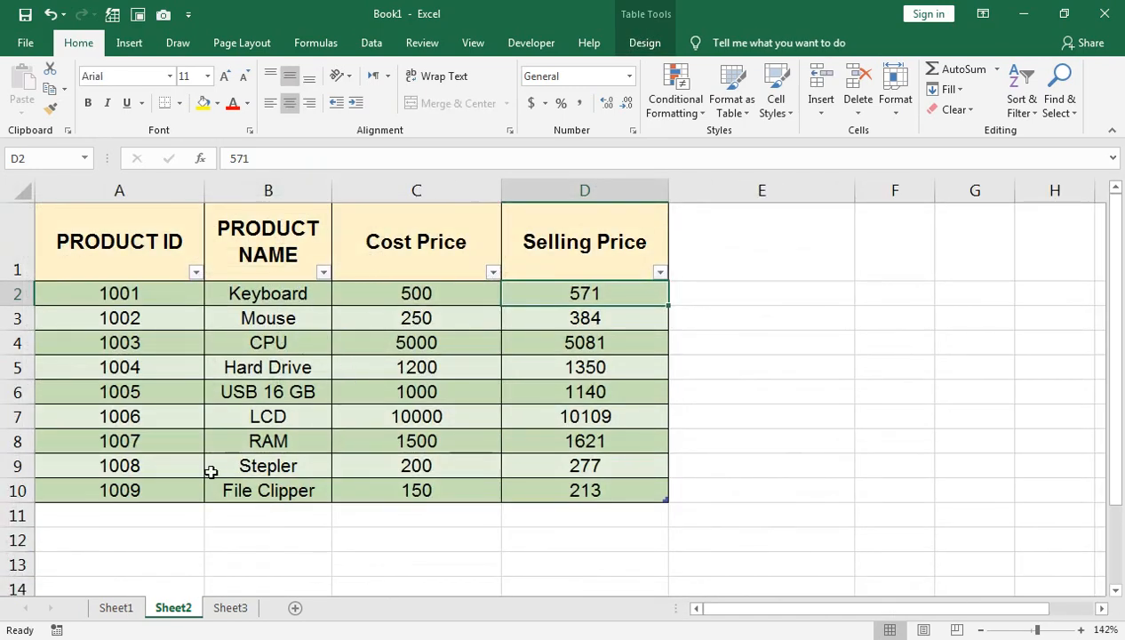
left_click(118, 612)
- View the refresh options available for the PivotTable, without running a refresh
left_click(226, 274)
left_click(642, 43)
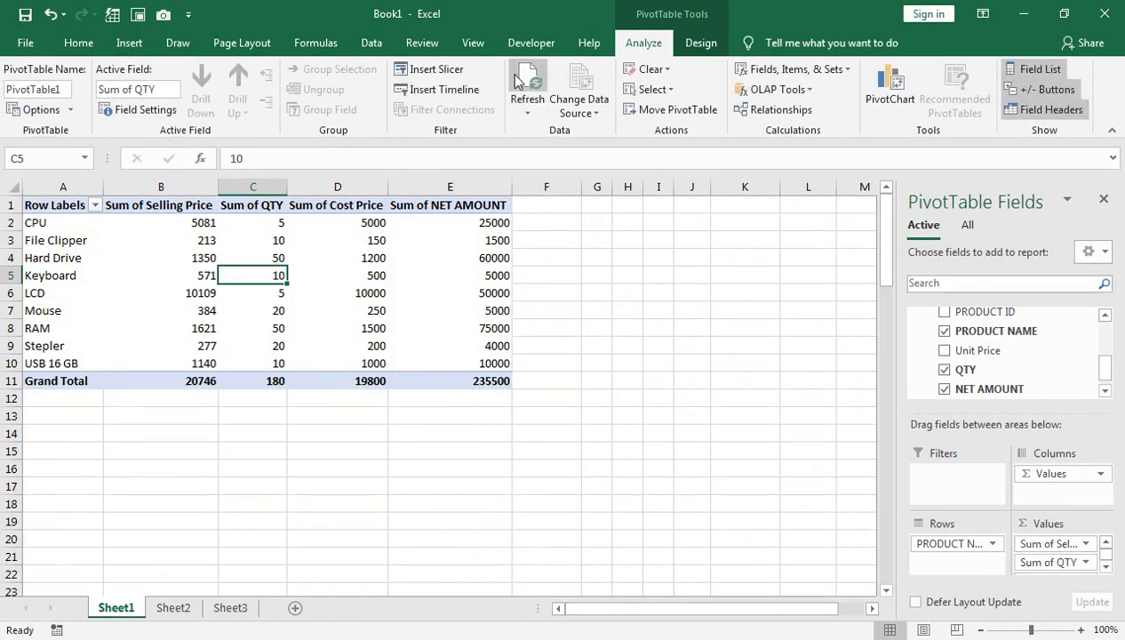
left_click(528, 114)
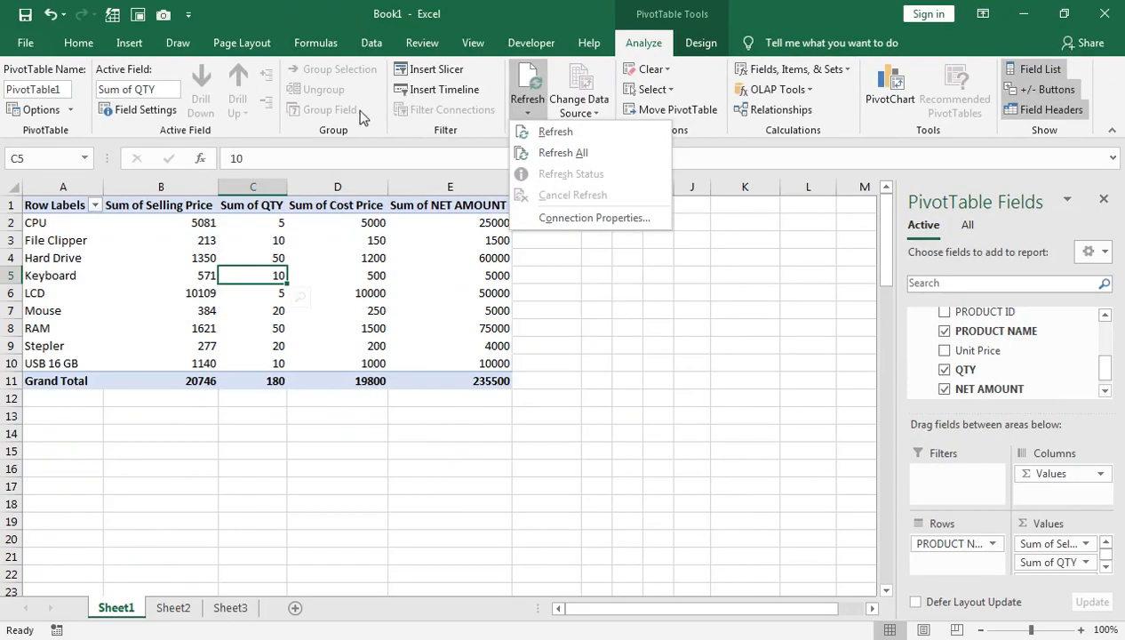
left_click(232, 275)
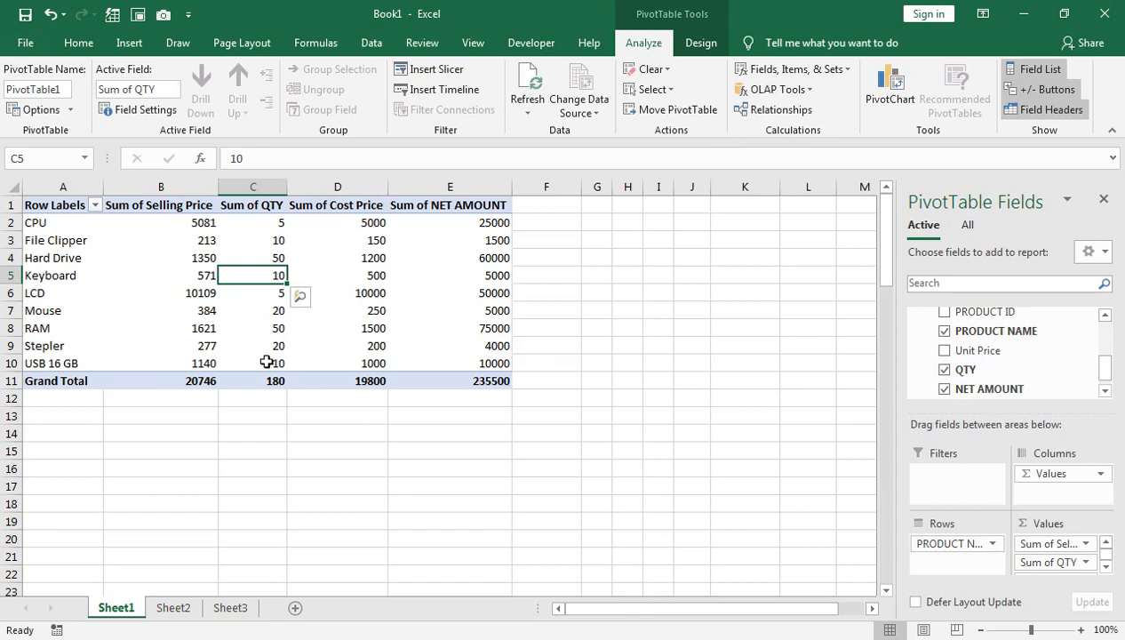
- Switch to the YouTube channel page in the browser and look over its uploaded Excel videos
mouse_move(273, 362)
key("alt+Tab")
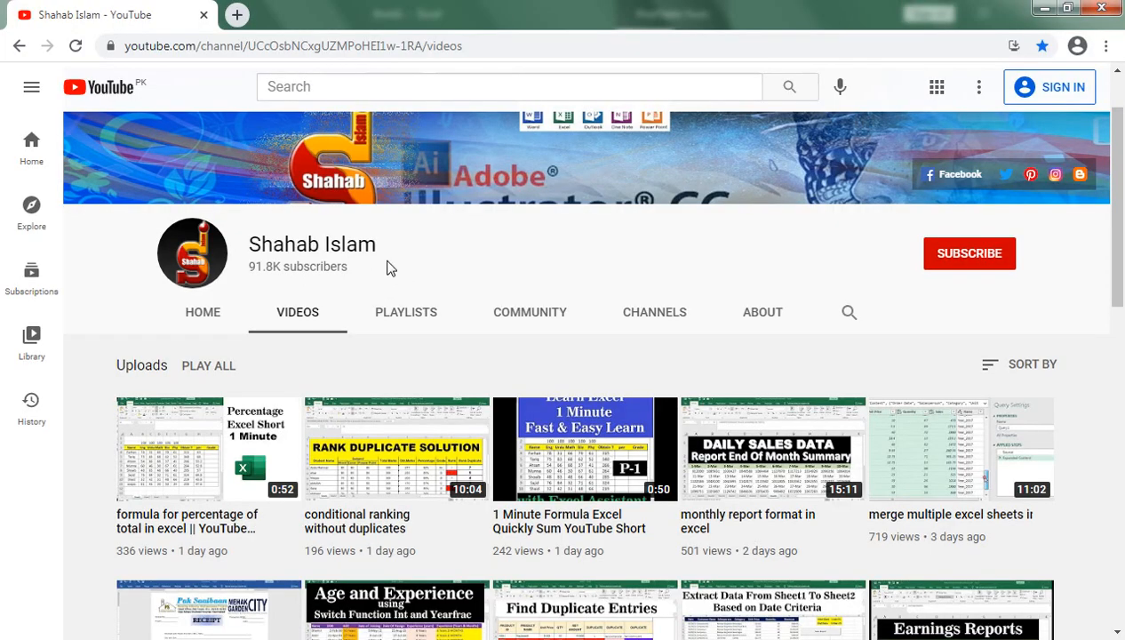
mouse_move(222, 457)
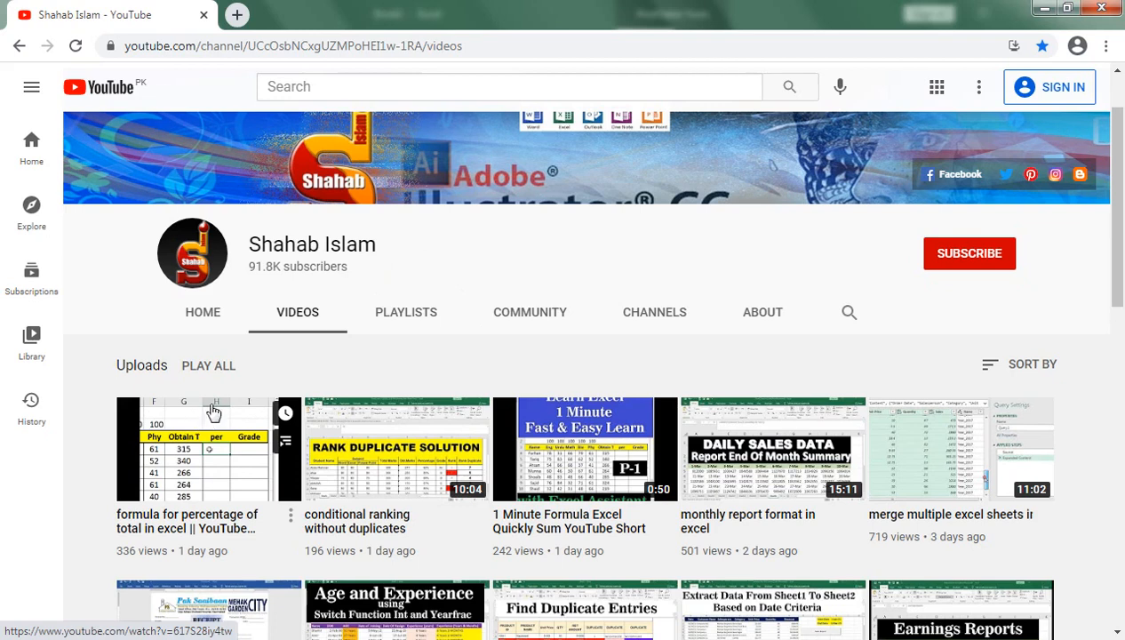
mouse_move(475, 496)
mouse_move(619, 439)
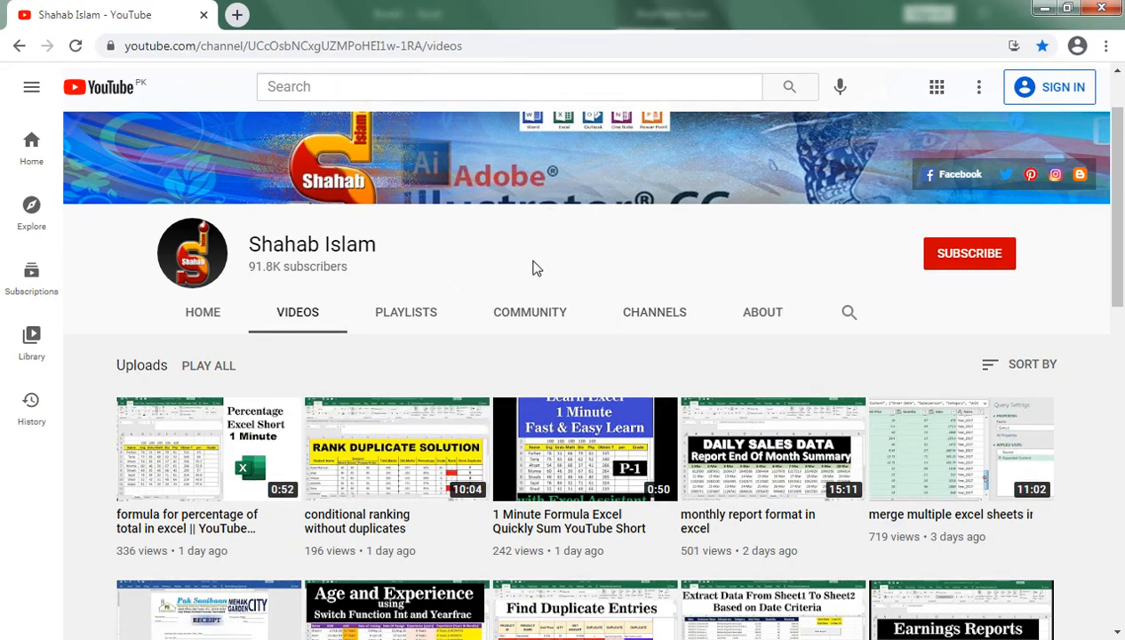
mouse_move(453, 471)
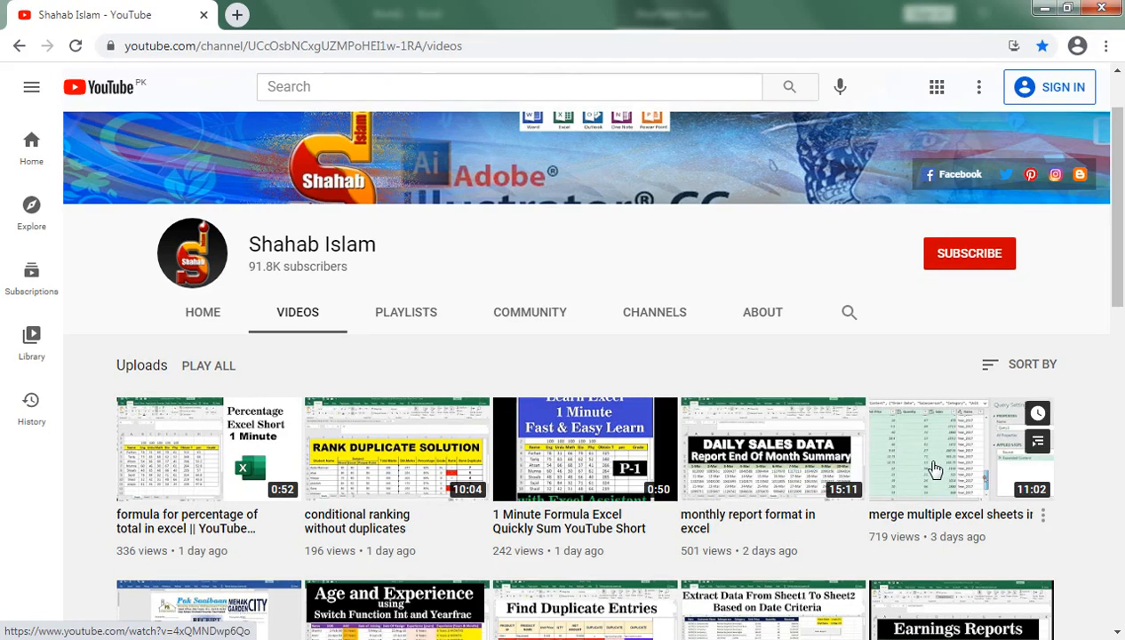